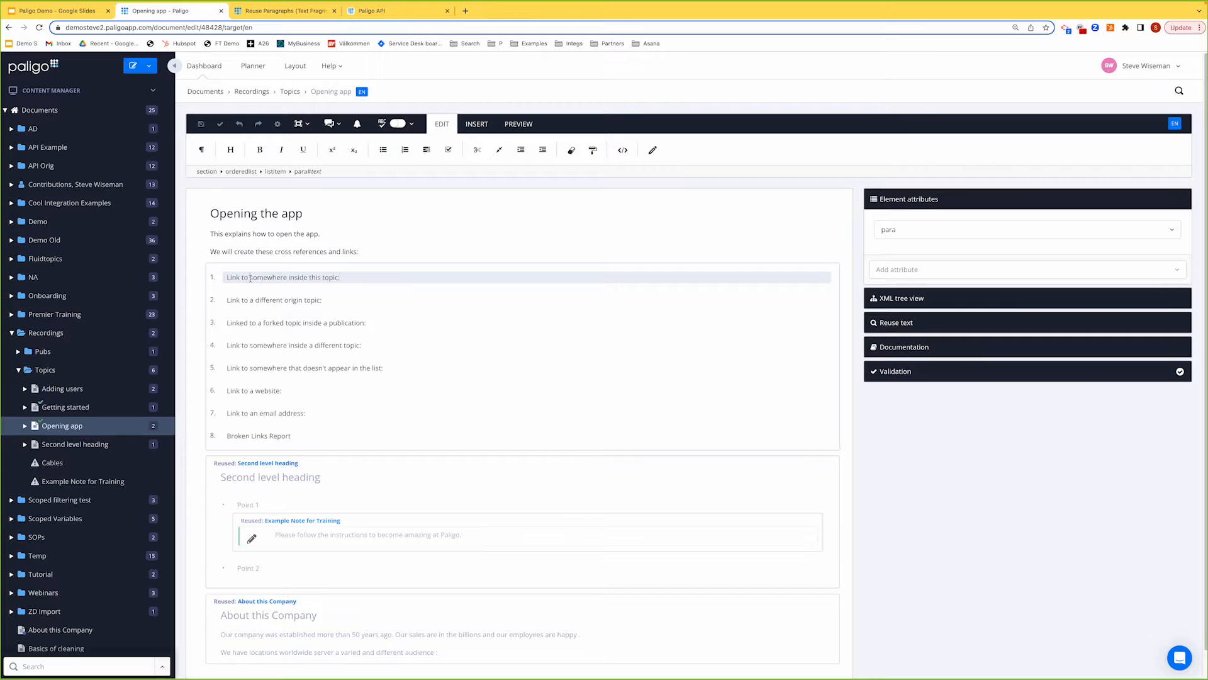
Step: From the INSERT tab, begin a cross reference at the end of list item 1
{"action": "left_click", "coordinate": [237, 252]}
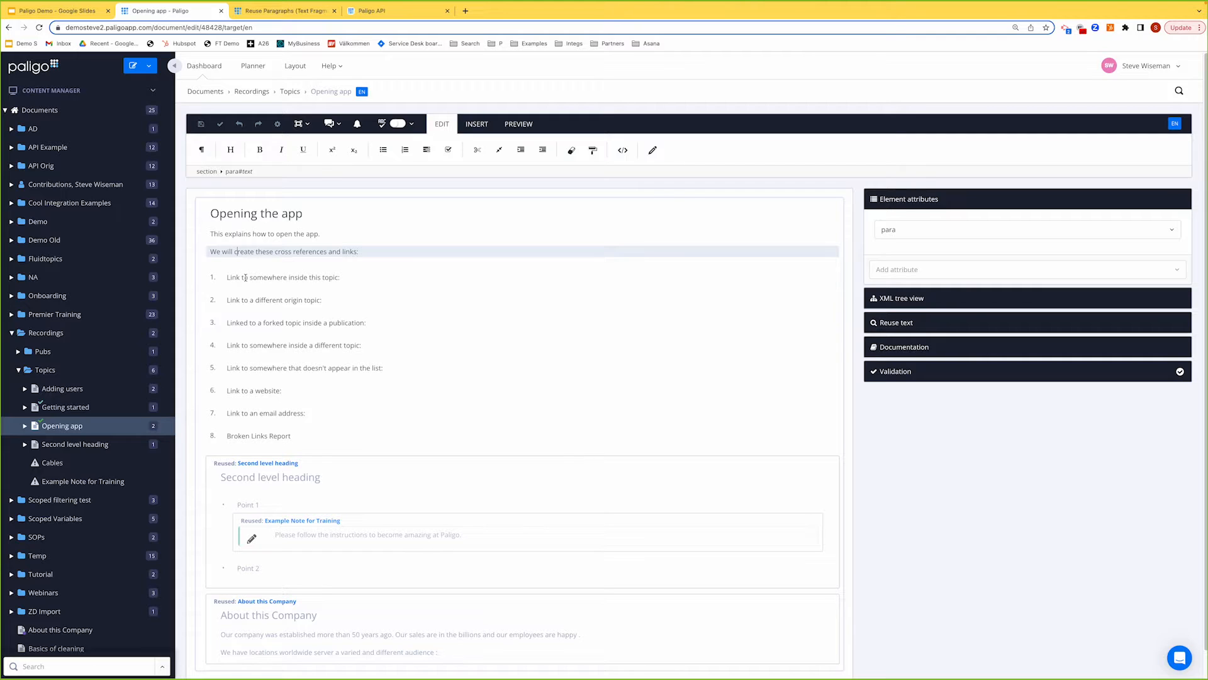
{"action": "left_click", "coordinate": [246, 277]}
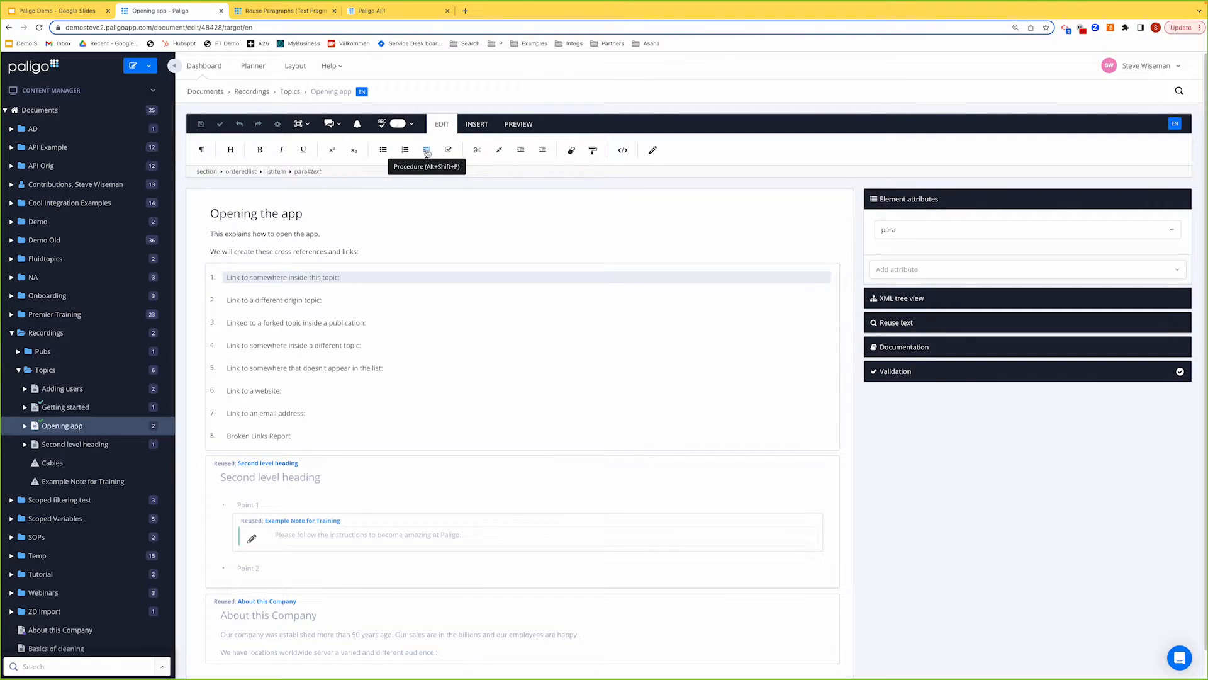
{"action": "left_click", "coordinate": [477, 127]}
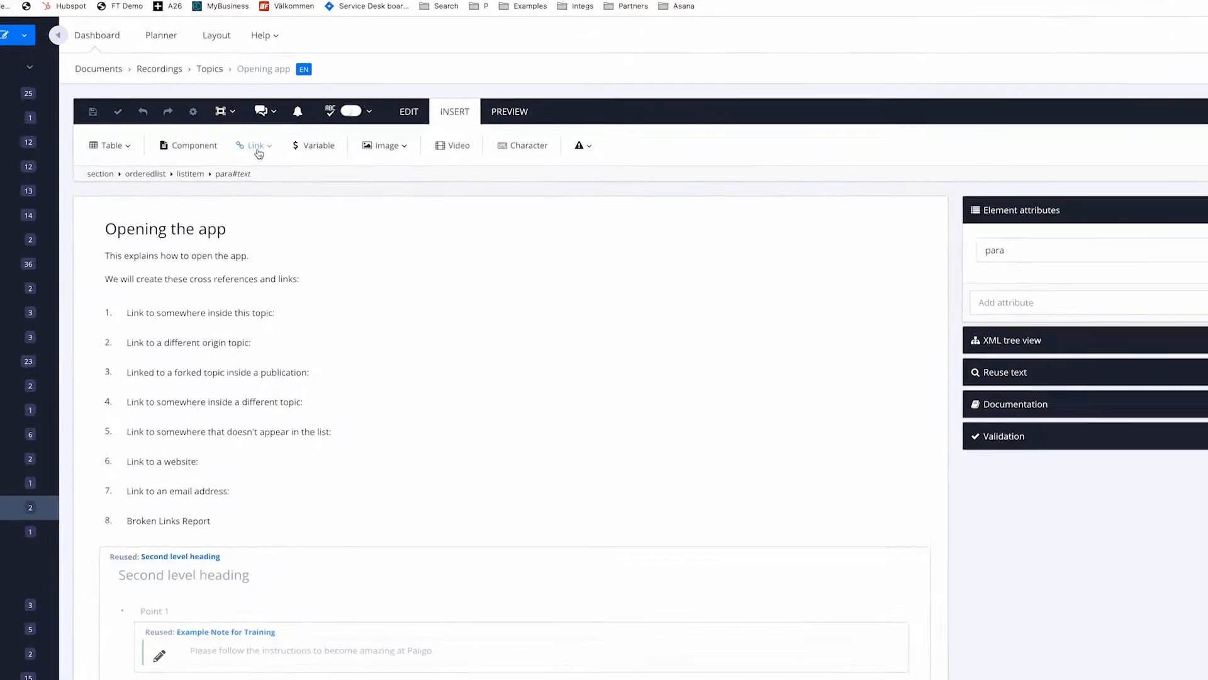
{"action": "left_click", "coordinate": [327, 151]}
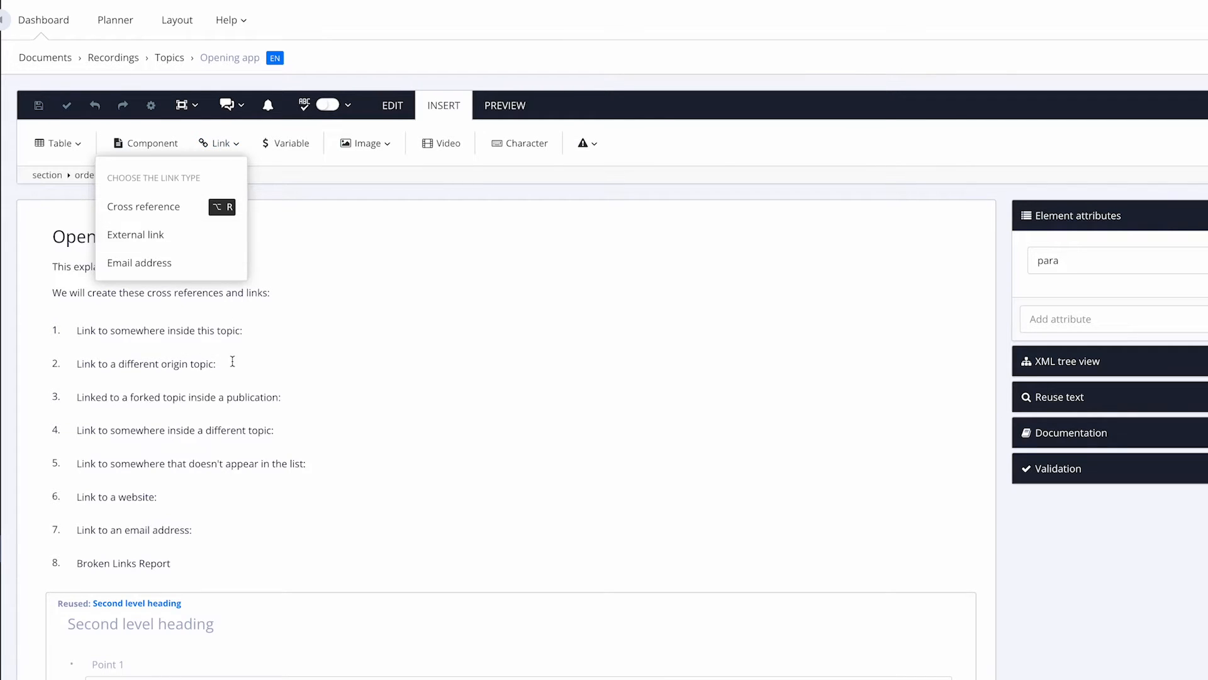
{"action": "left_click", "coordinate": [219, 331]}
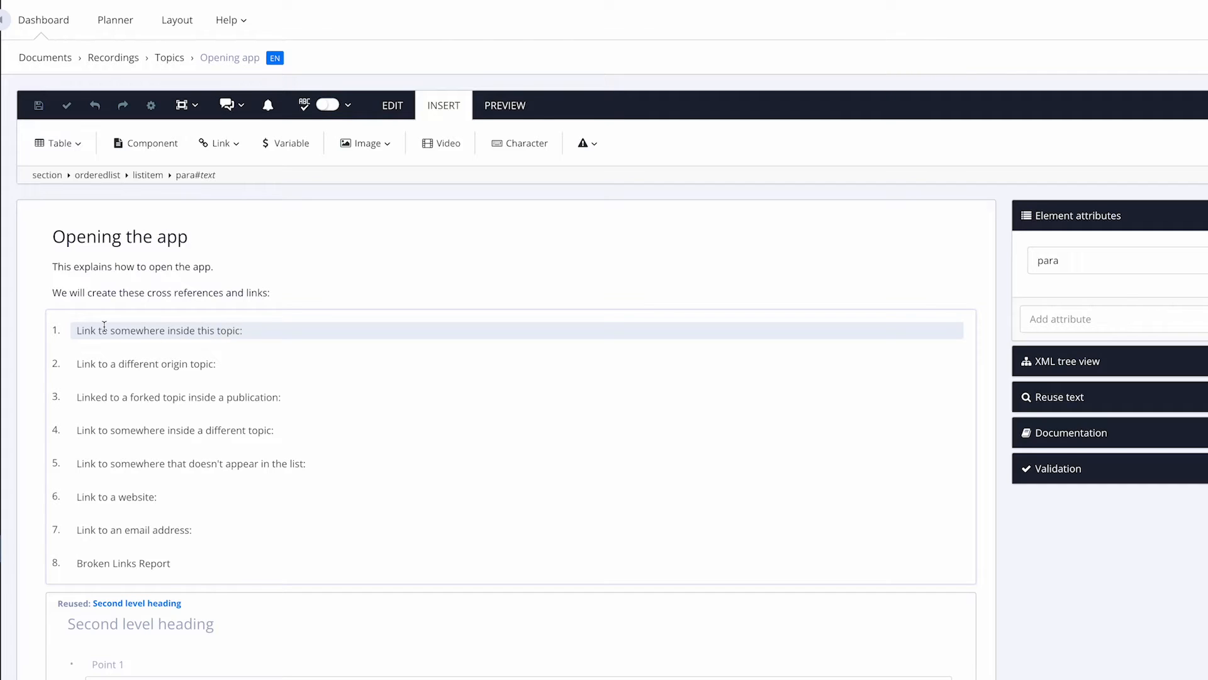
{"action": "left_click", "coordinate": [251, 333]}
{"action": "left_click", "coordinate": [222, 154]}
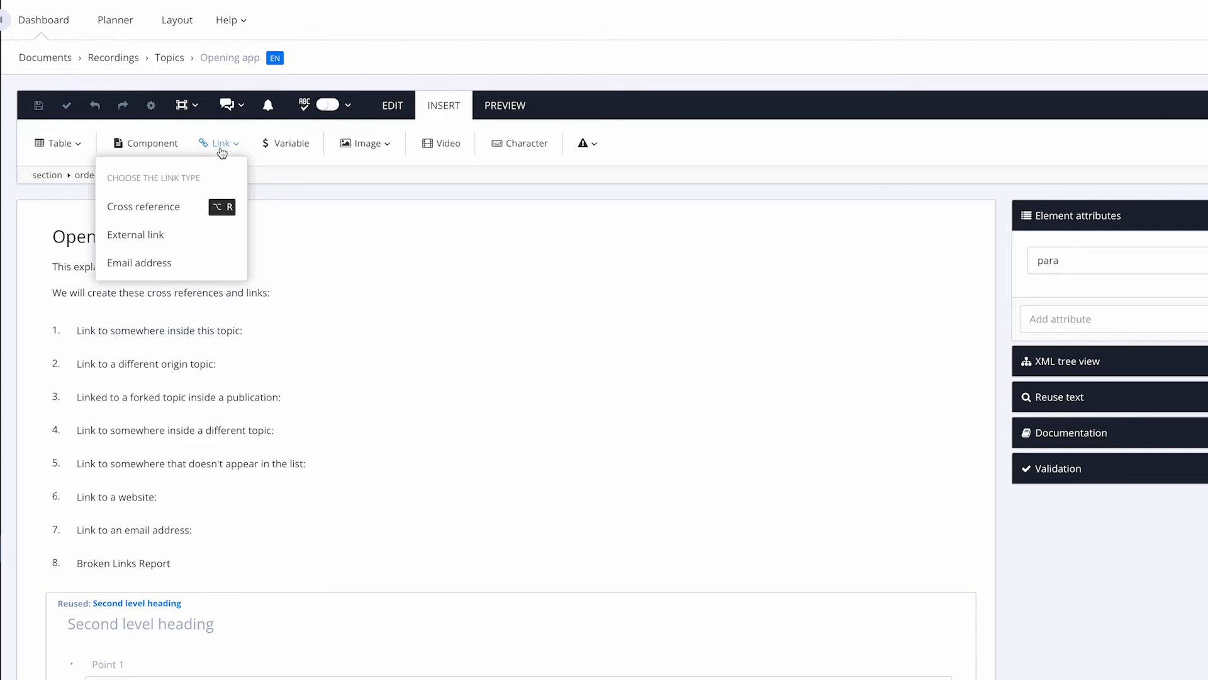
{"action": "left_click", "coordinate": [162, 206]}
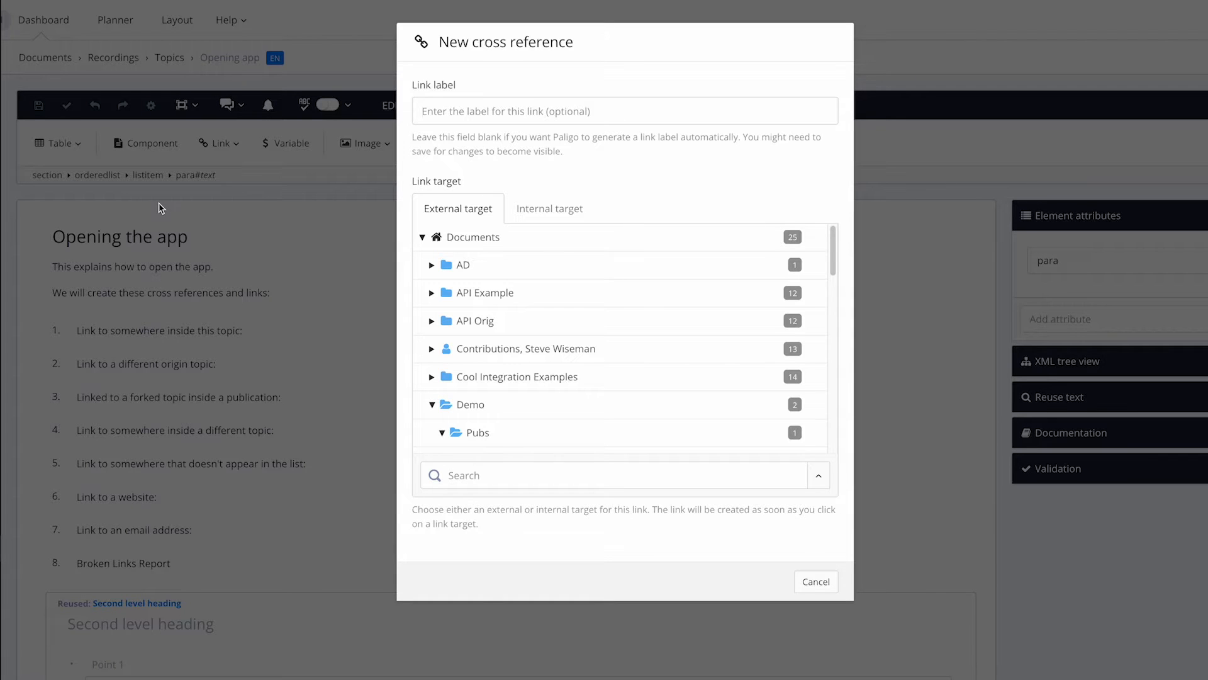
Step: Link item 1 to the 'Second level heading' section under Internal target, keeping the automatic label
{"action": "left_click", "coordinate": [548, 210]}
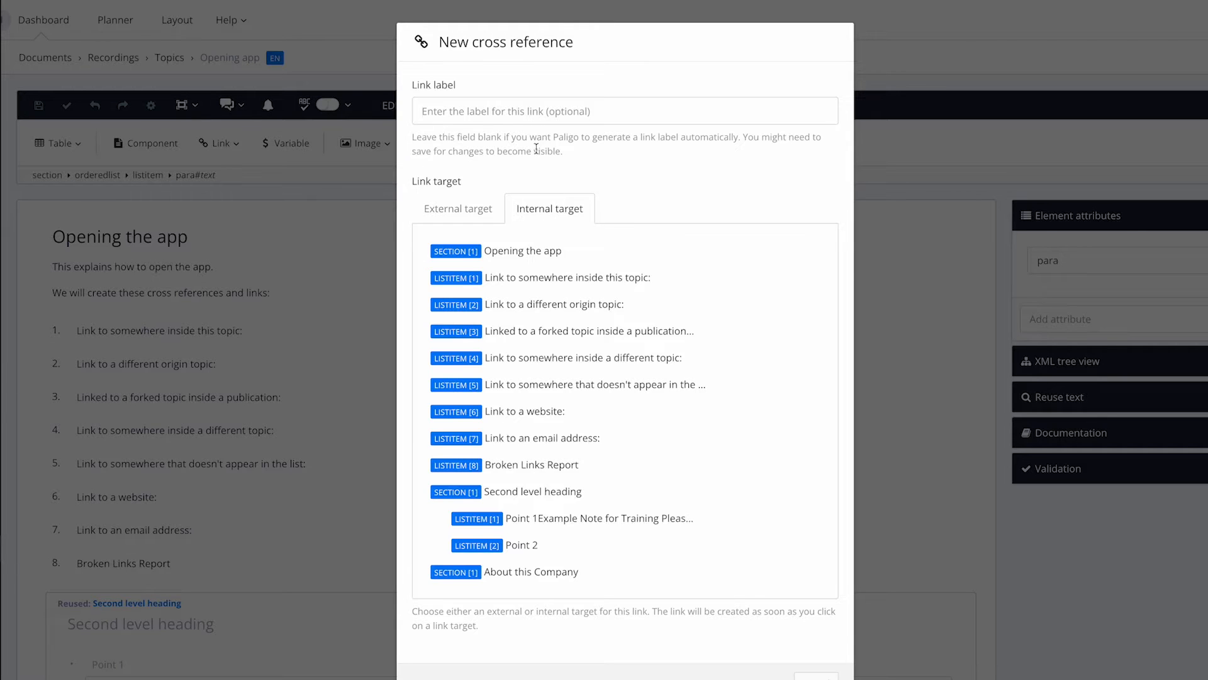
{"action": "left_click", "coordinate": [527, 112]}
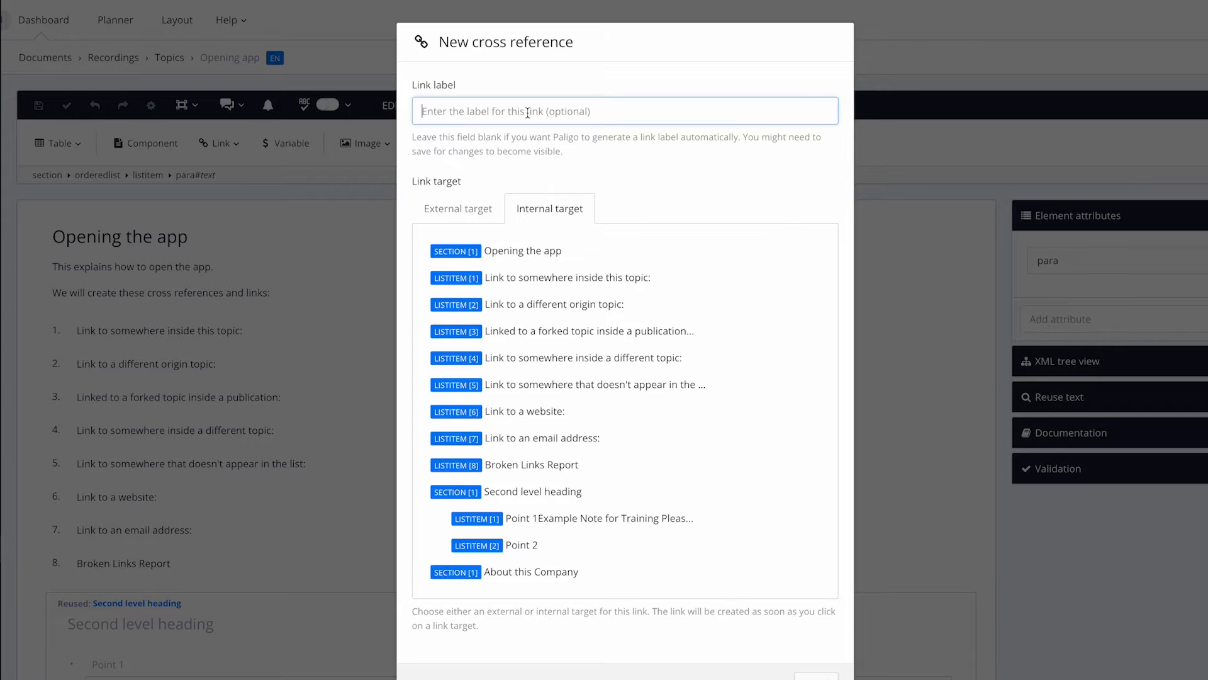
{"action": "left_click", "coordinate": [520, 492]}
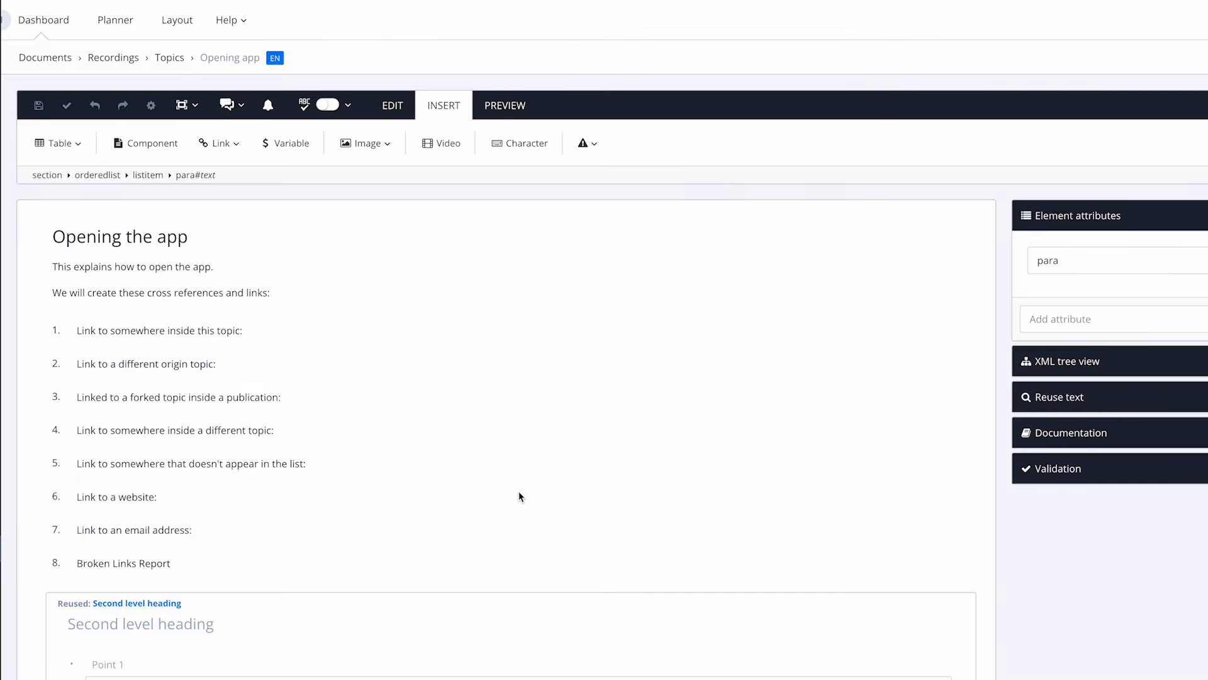
{"action": "left_click", "coordinate": [528, 332]}
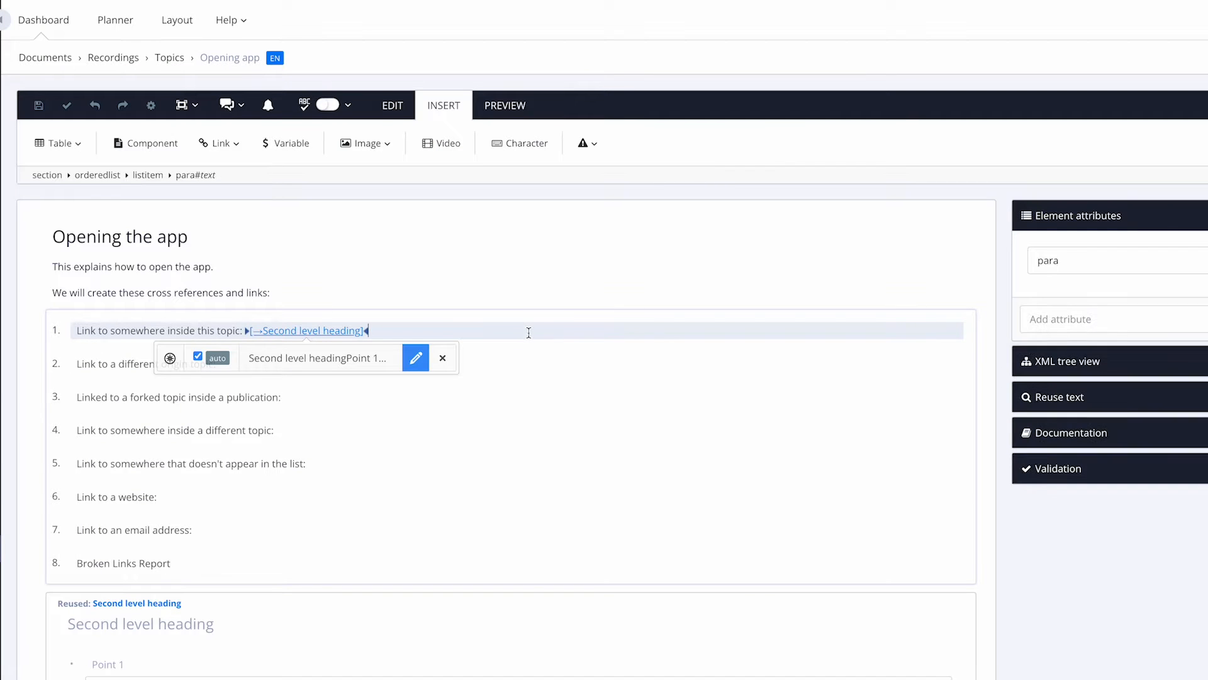
Step: Preview the topic as HTML5, test the 'Second level heading' link, and close the preview
{"action": "left_click", "coordinate": [505, 108]}
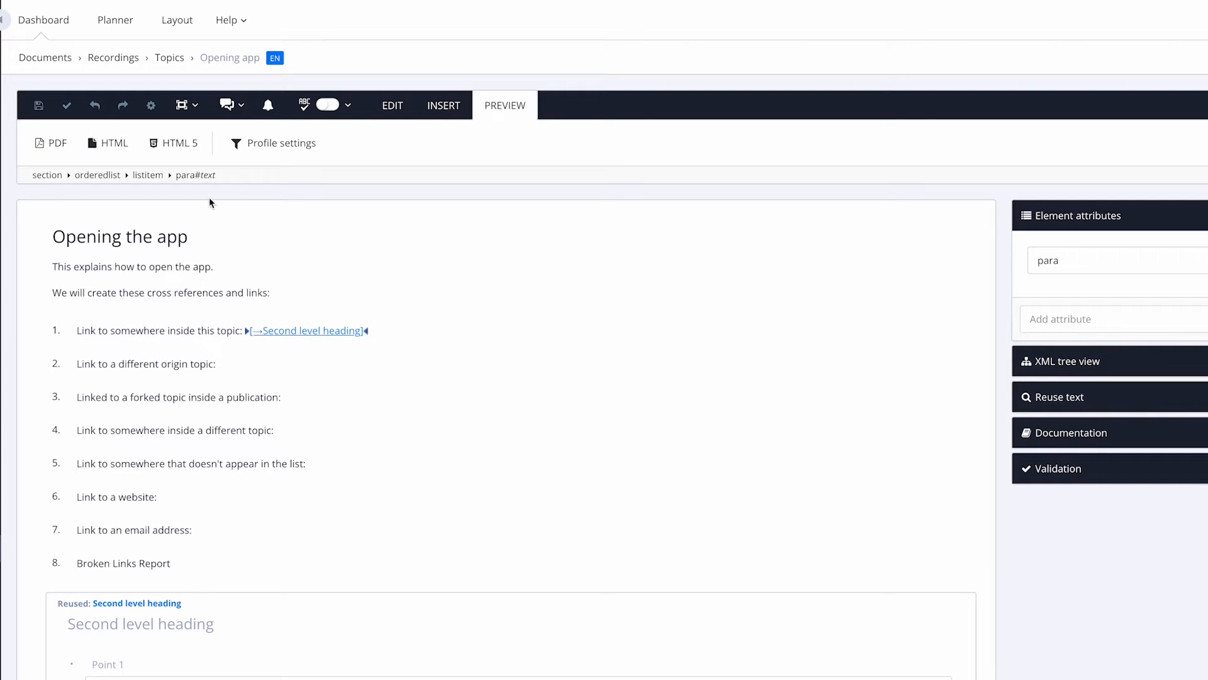
{"action": "left_click", "coordinate": [180, 143]}
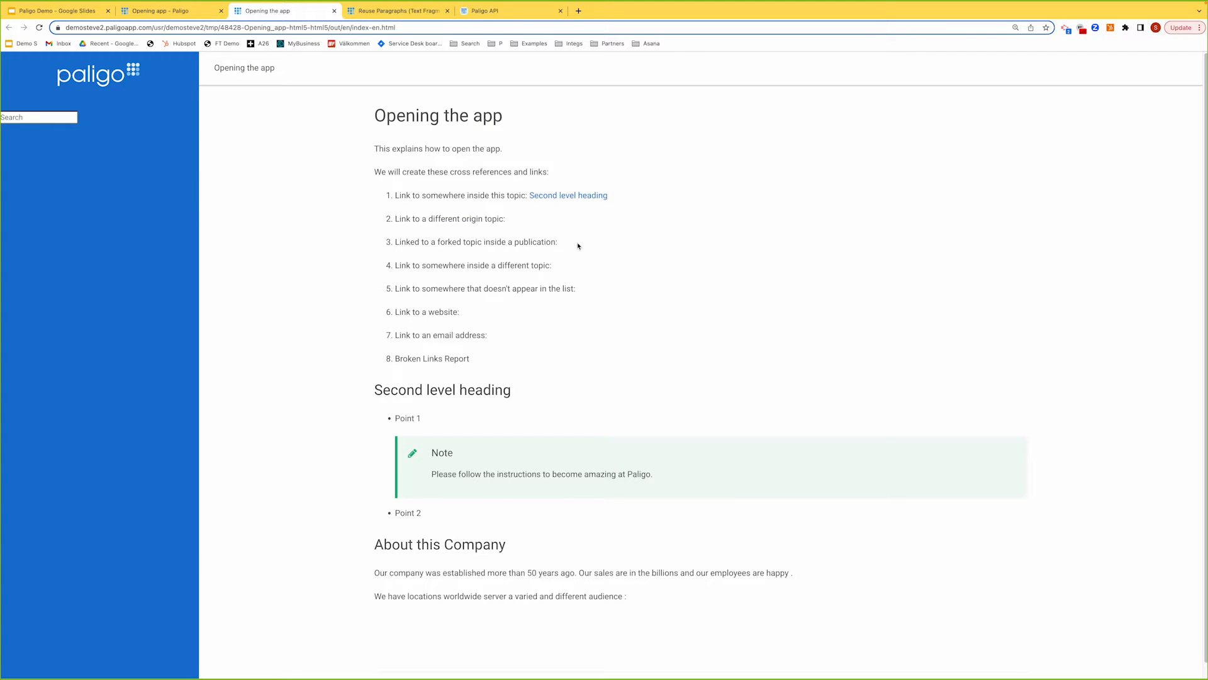
{"action": "left_click", "coordinate": [573, 195]}
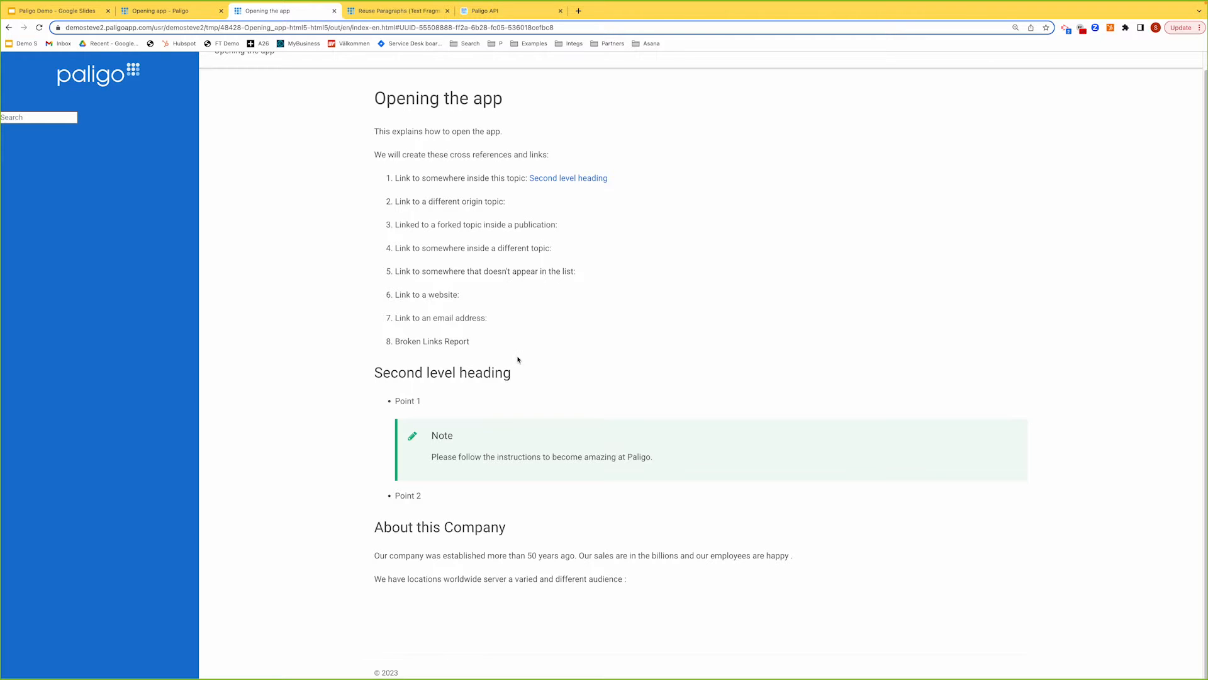
{"action": "left_click", "coordinate": [334, 10]}
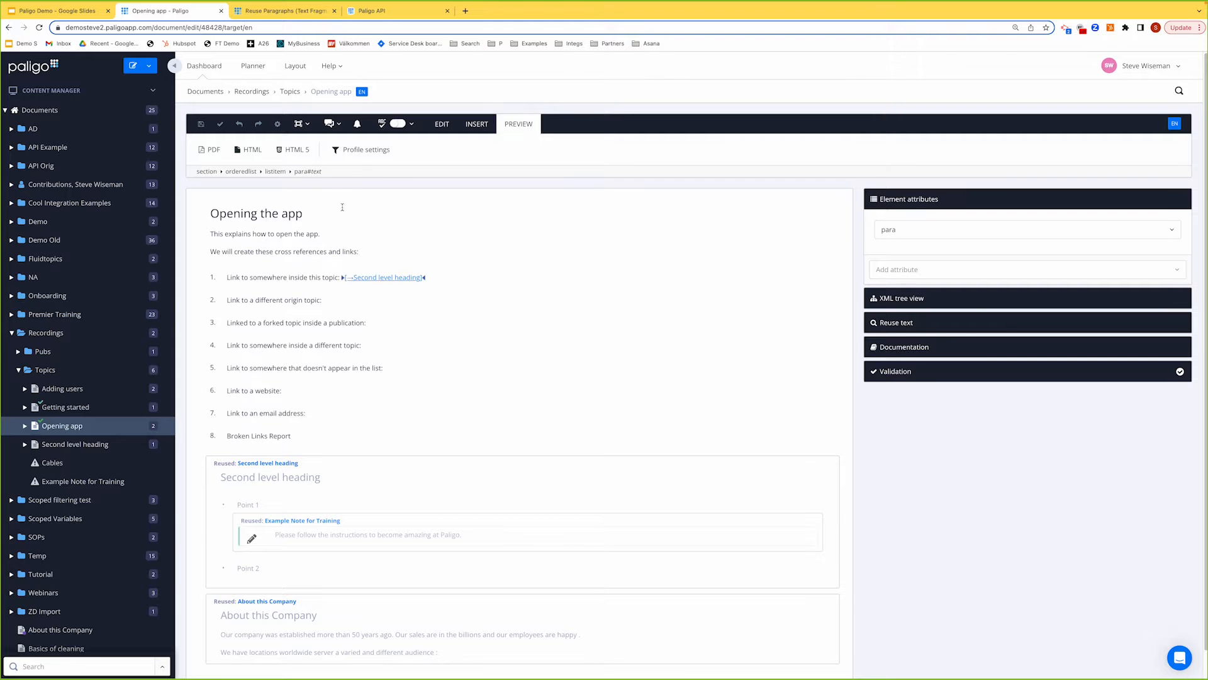
Step: Start a new cross reference at the end of list item 2
{"action": "left_click", "coordinate": [336, 301]}
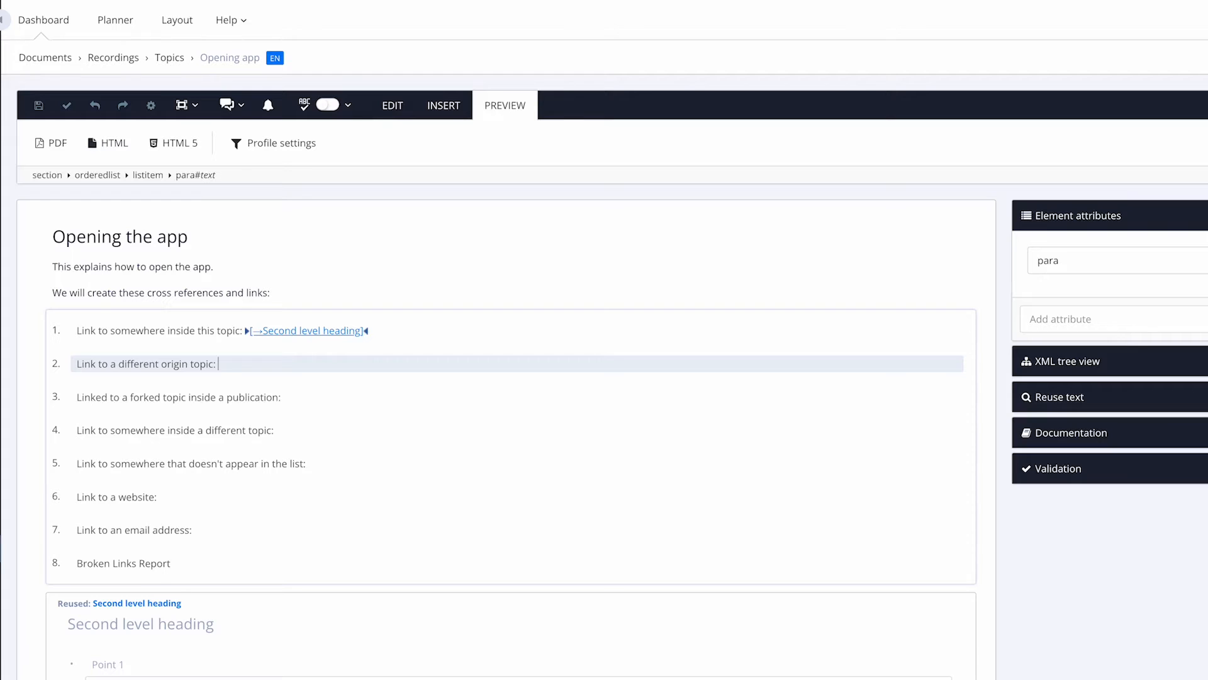
{"action": "left_click", "coordinate": [444, 107]}
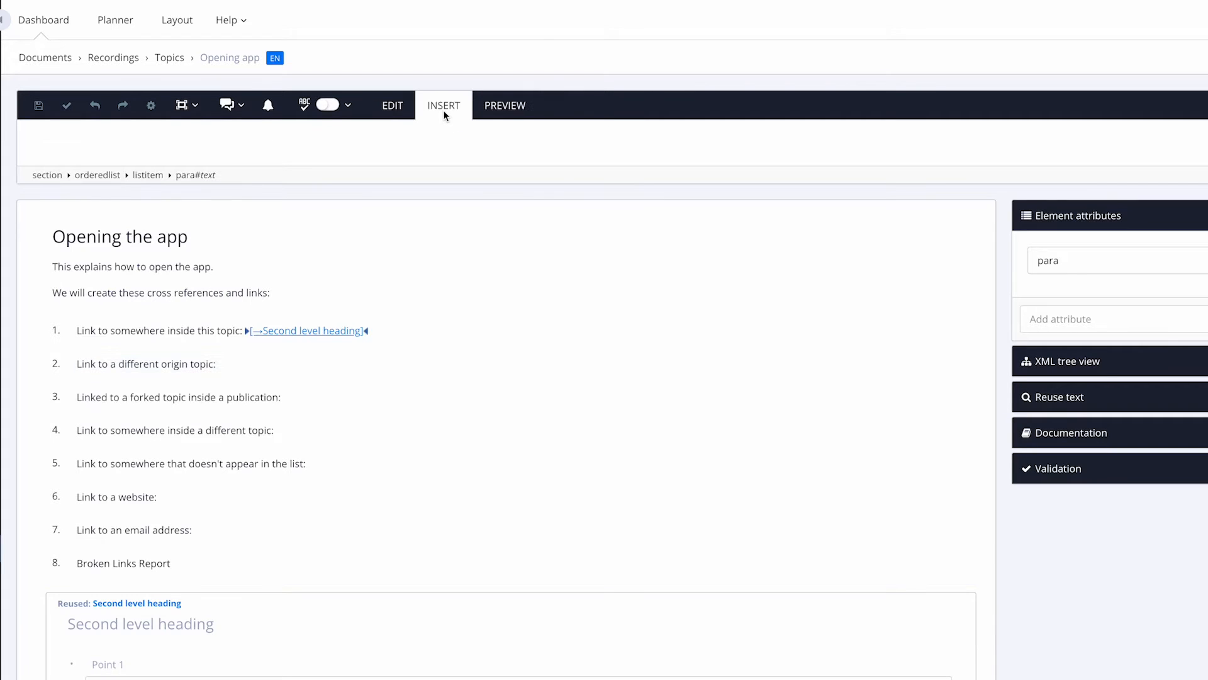
{"action": "left_click", "coordinate": [221, 147]}
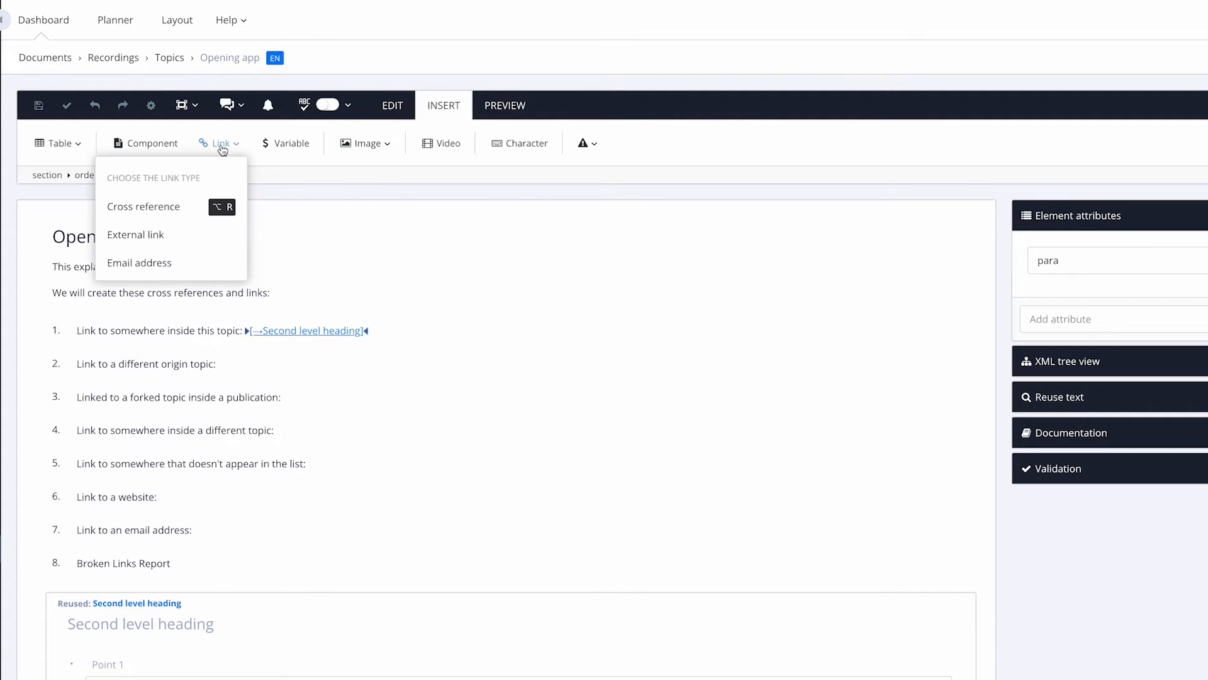
{"action": "left_click", "coordinate": [179, 205]}
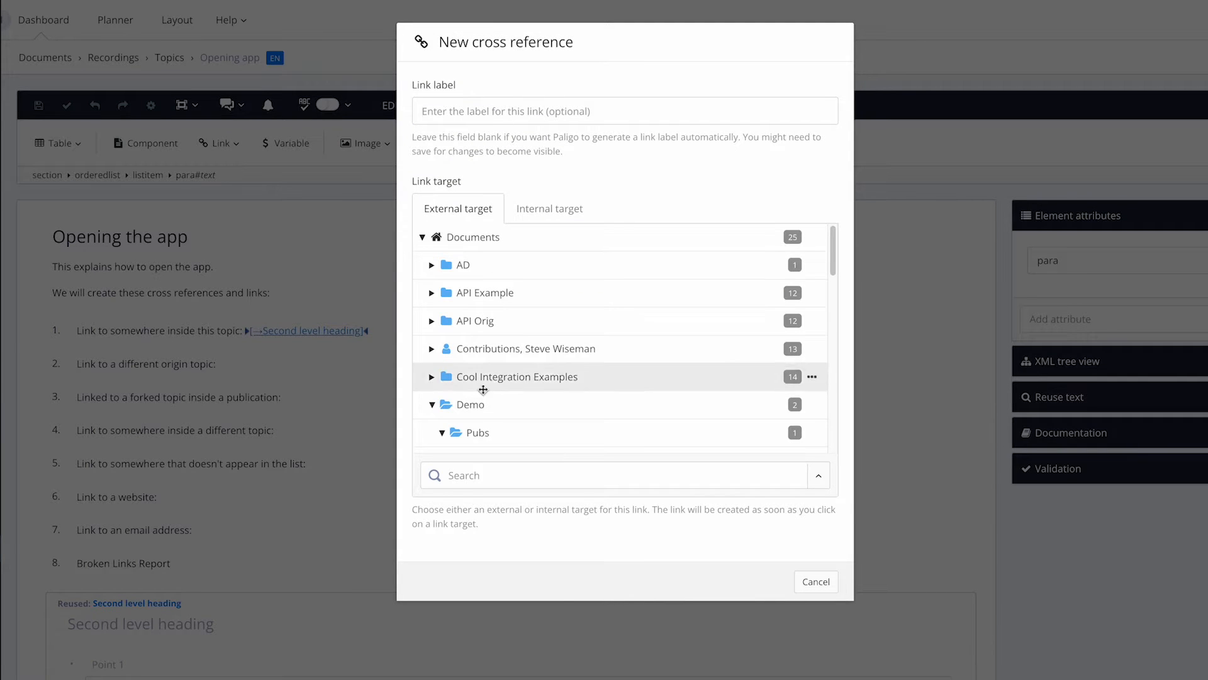
Step: Target the 'Getting started' topic in the Recordings > Topics folder of the external targets
{"action": "left_click", "coordinate": [432, 405]}
{"action": "scroll", "coordinate": [472, 363], "scroll_direction": "down", "scroll_amount": 3}
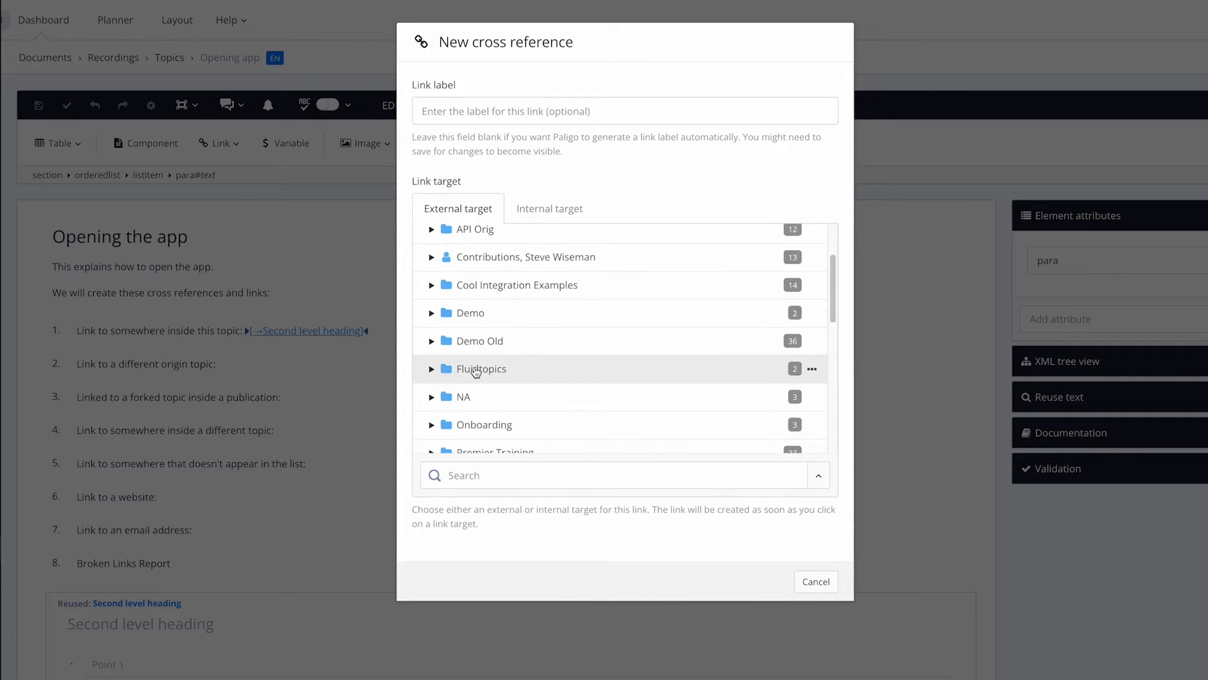
{"action": "left_click", "coordinate": [432, 410]}
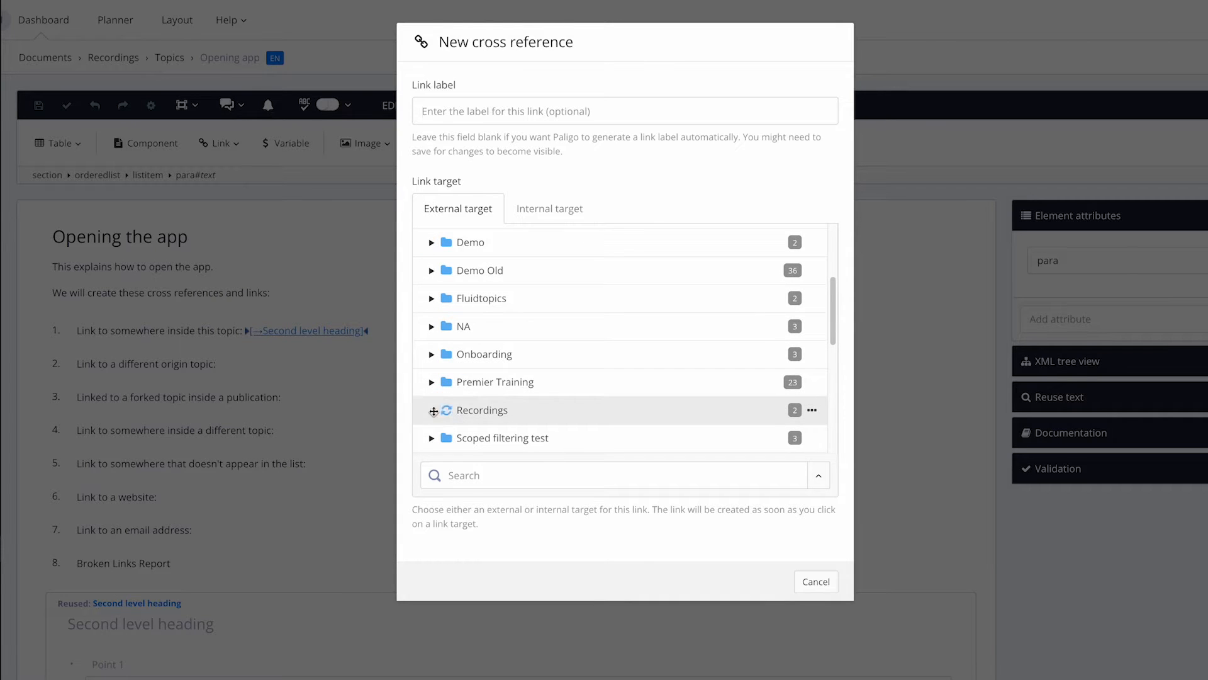
{"action": "scroll", "coordinate": [488, 363], "scroll_direction": "down", "scroll_amount": 4}
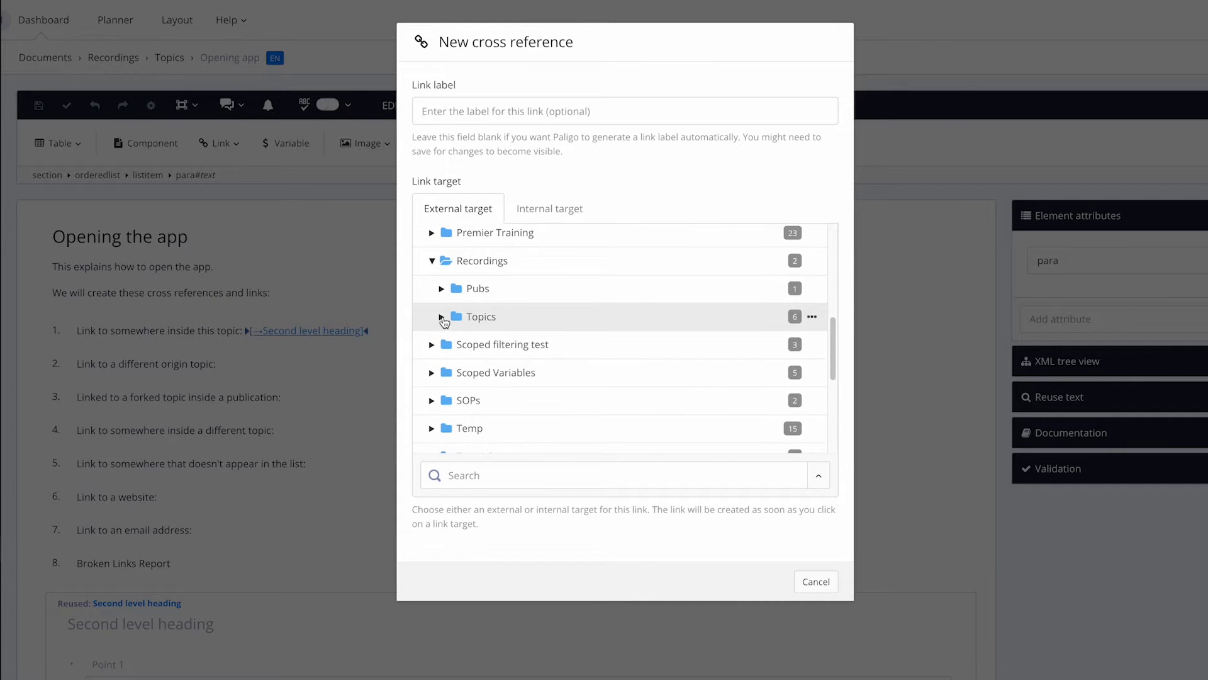
{"action": "left_click", "coordinate": [442, 317]}
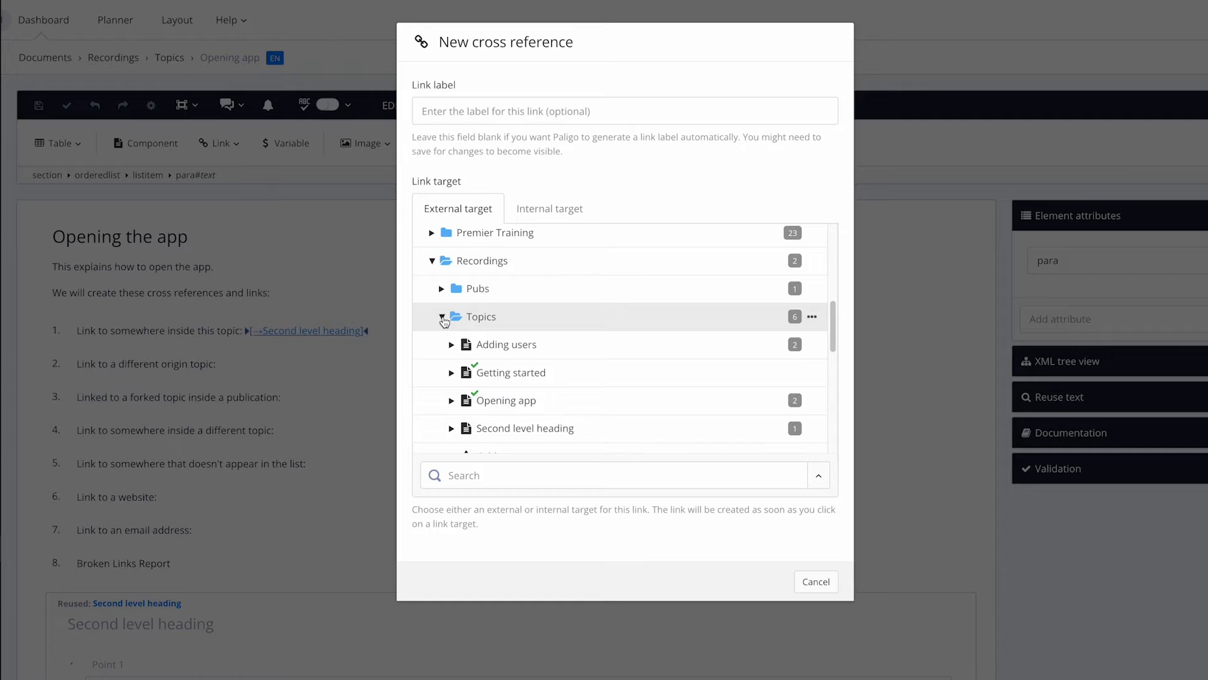
{"action": "left_click", "coordinate": [499, 372]}
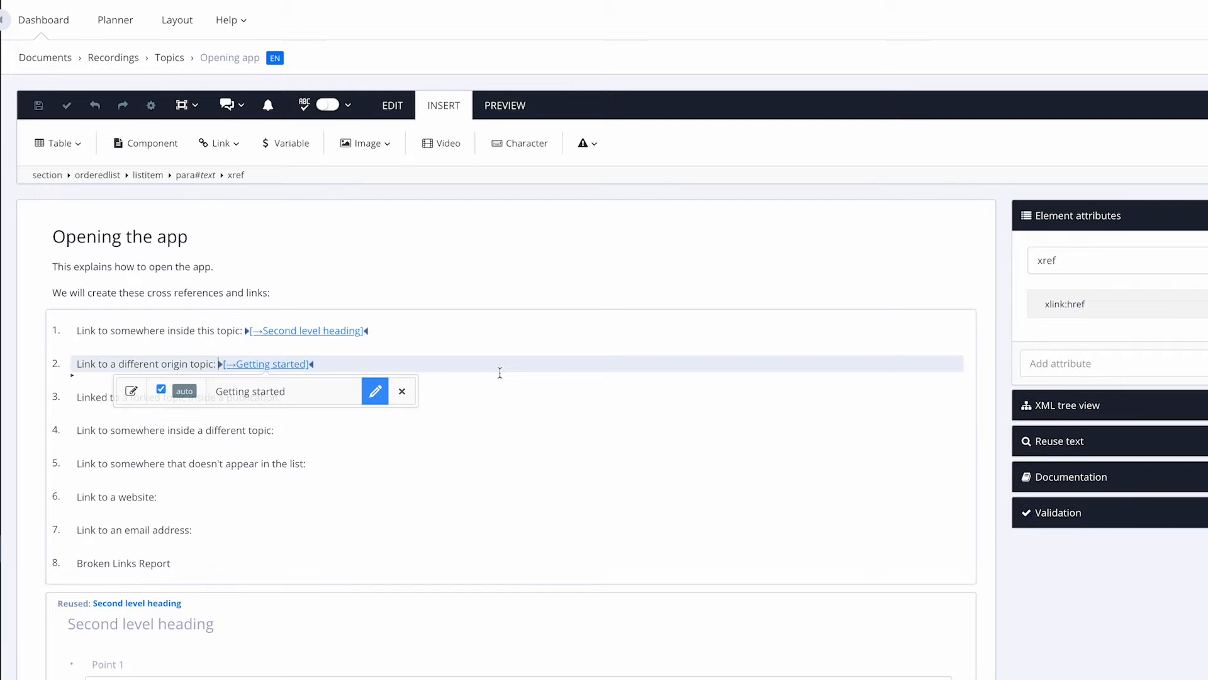
{"action": "left_click", "coordinate": [487, 397]}
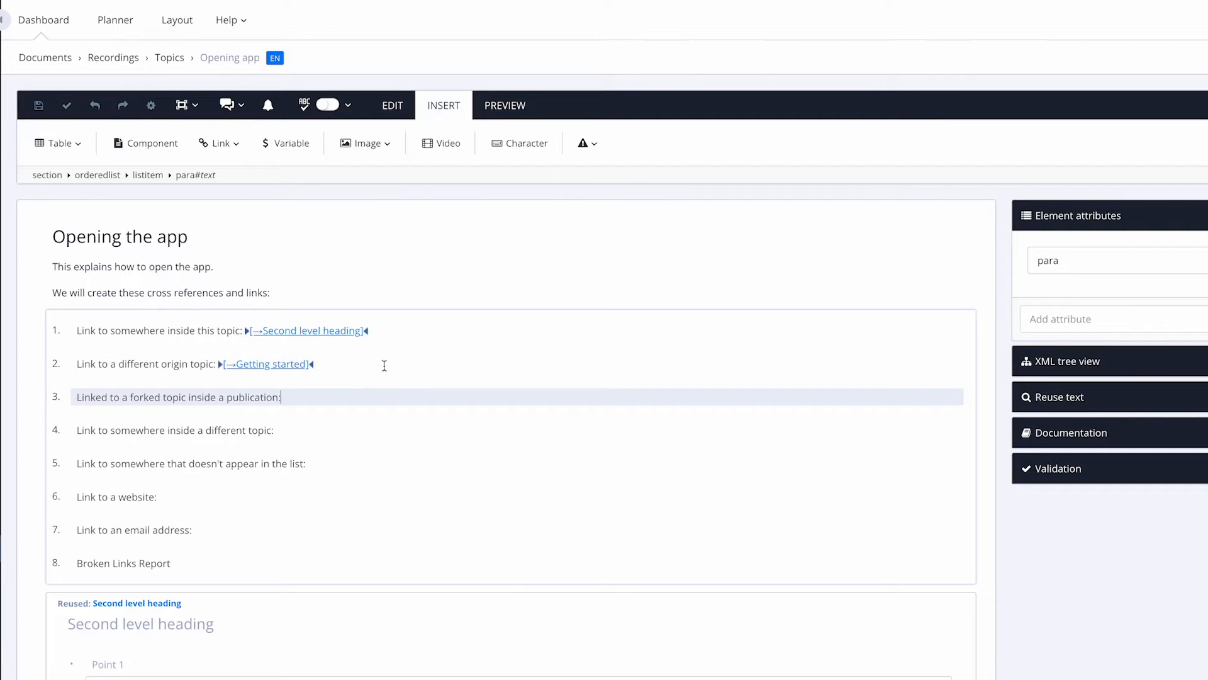
Step: Start a new cross reference at the end of list item 3
{"action": "left_click", "coordinate": [384, 366]}
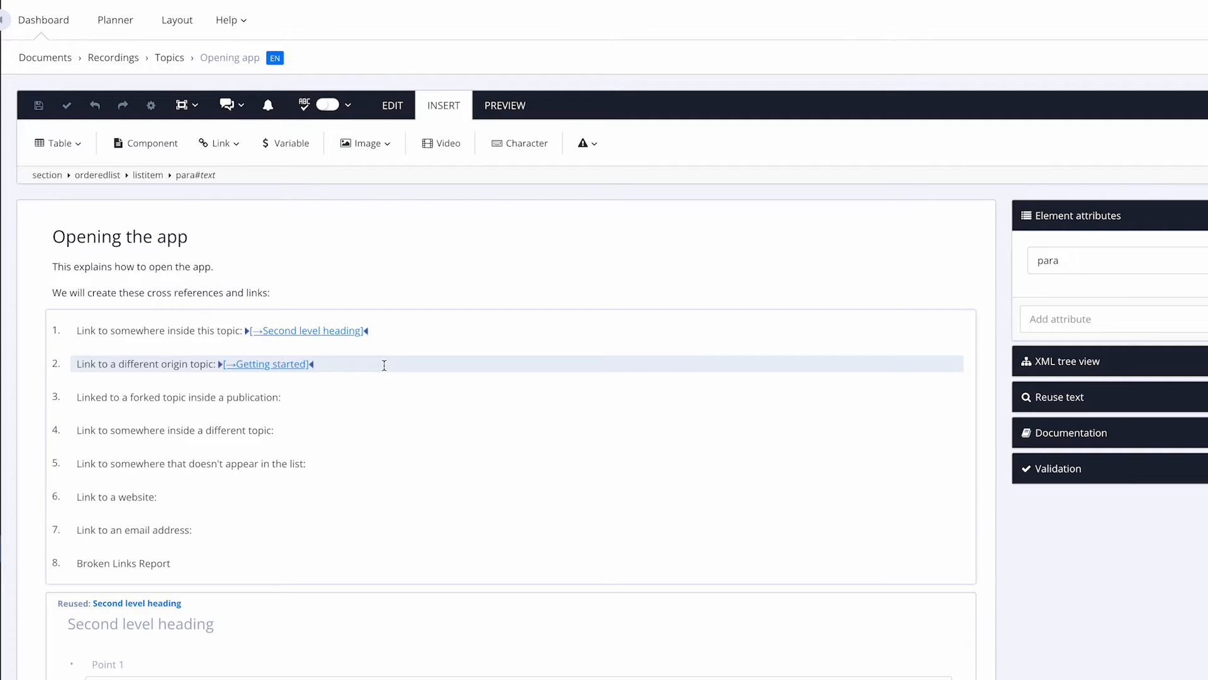
{"action": "left_click", "coordinate": [335, 395]}
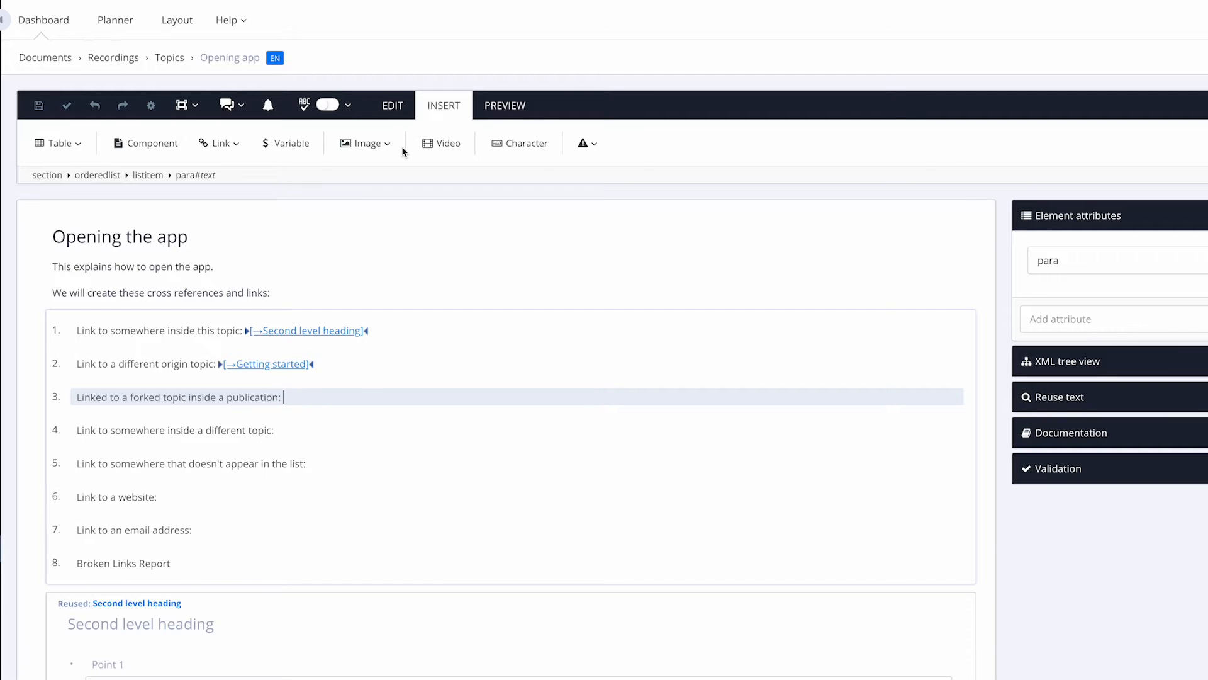
{"action": "left_click", "coordinate": [219, 145]}
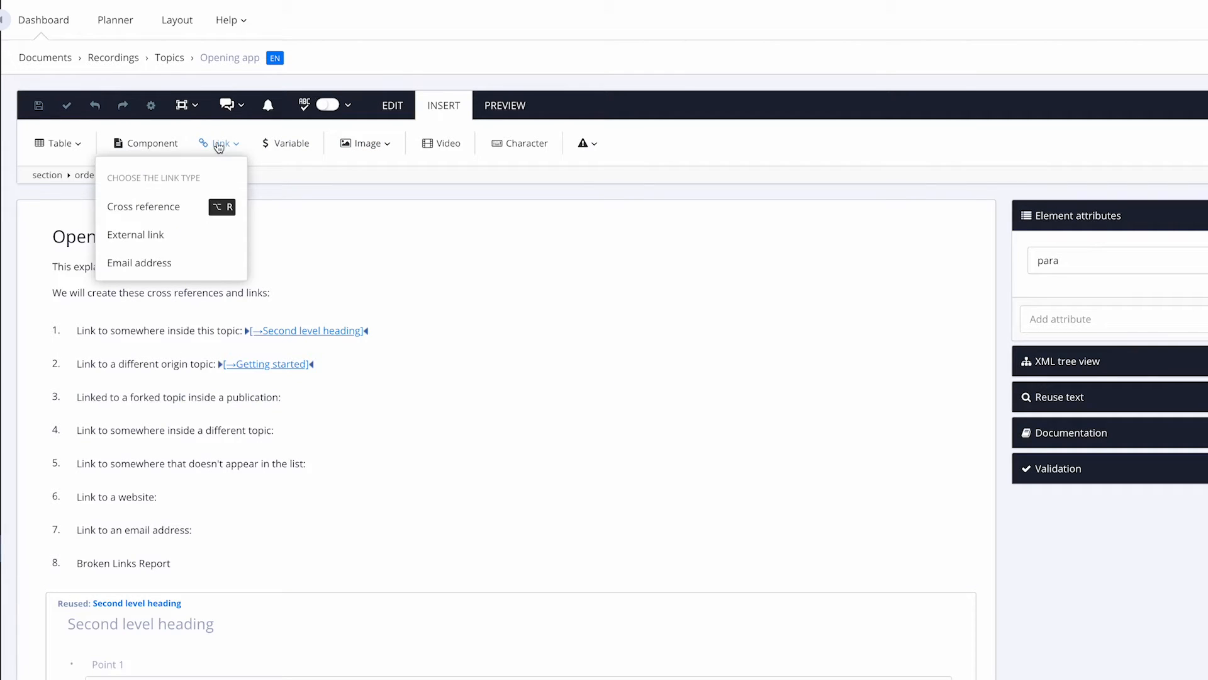
{"action": "left_click", "coordinate": [153, 208]}
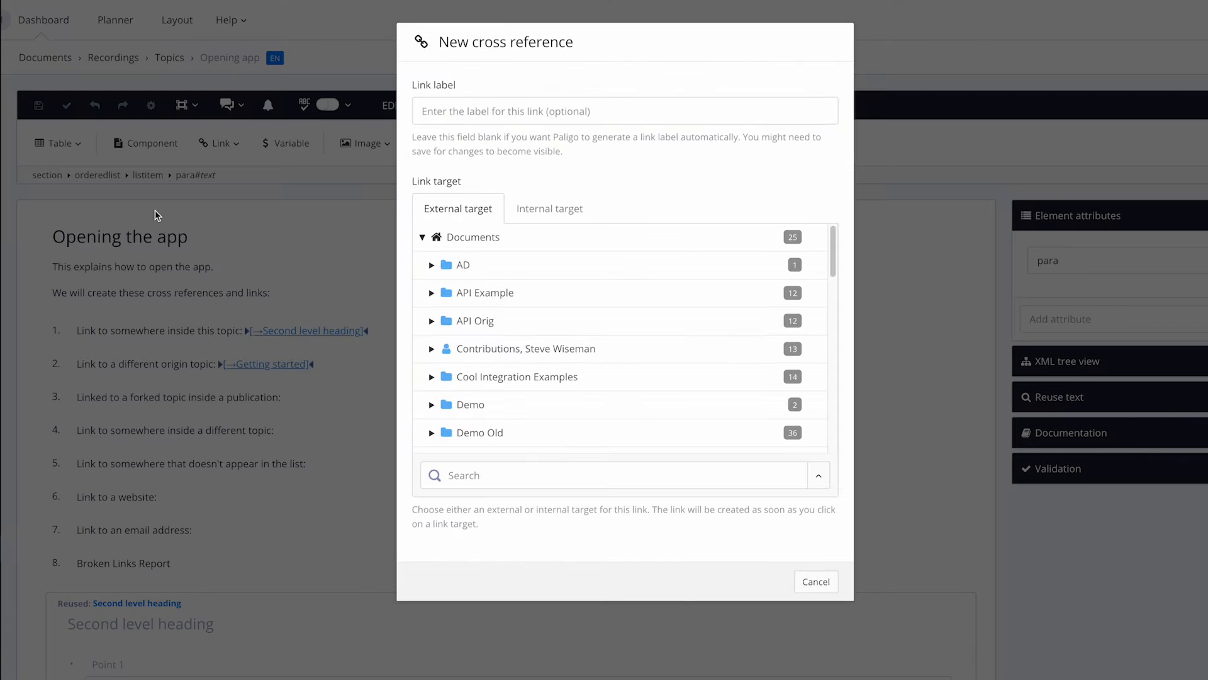
Step: Pick the forked 'Getting started' topic under Pubs > Creating a SaaS Product > Opening app
{"action": "scroll", "coordinate": [480, 351], "scroll_direction": "down", "scroll_amount": 4}
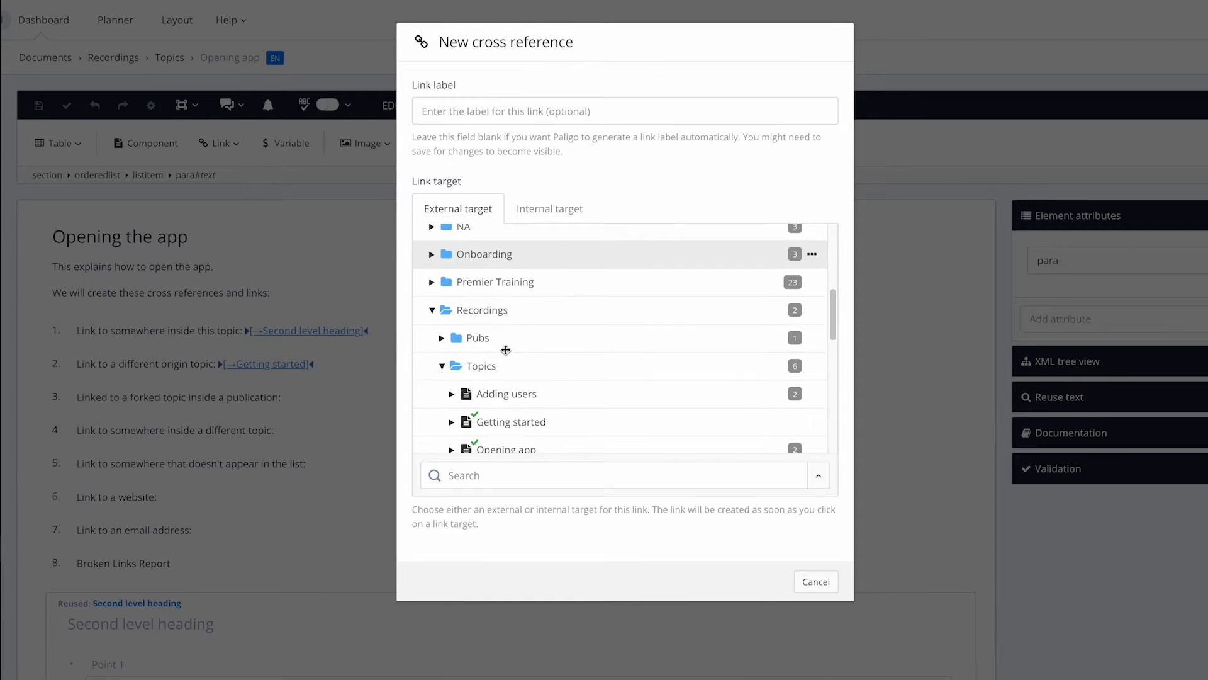
{"action": "left_click", "coordinate": [442, 338]}
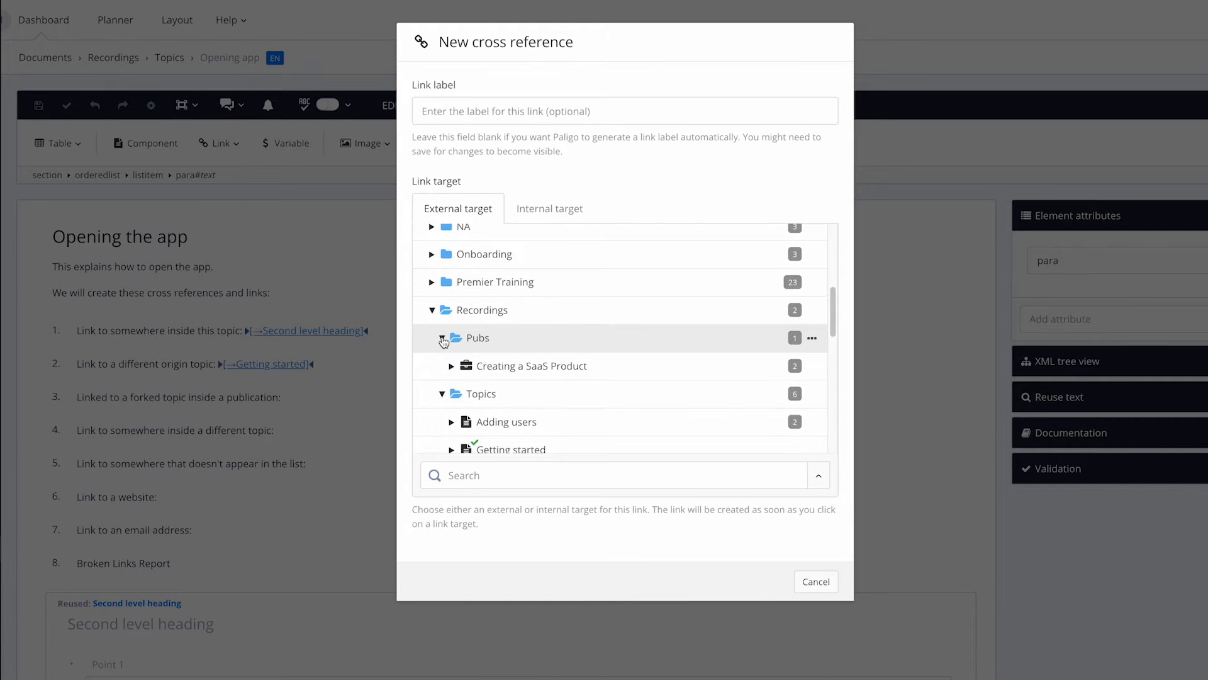
{"action": "left_click", "coordinate": [452, 367]}
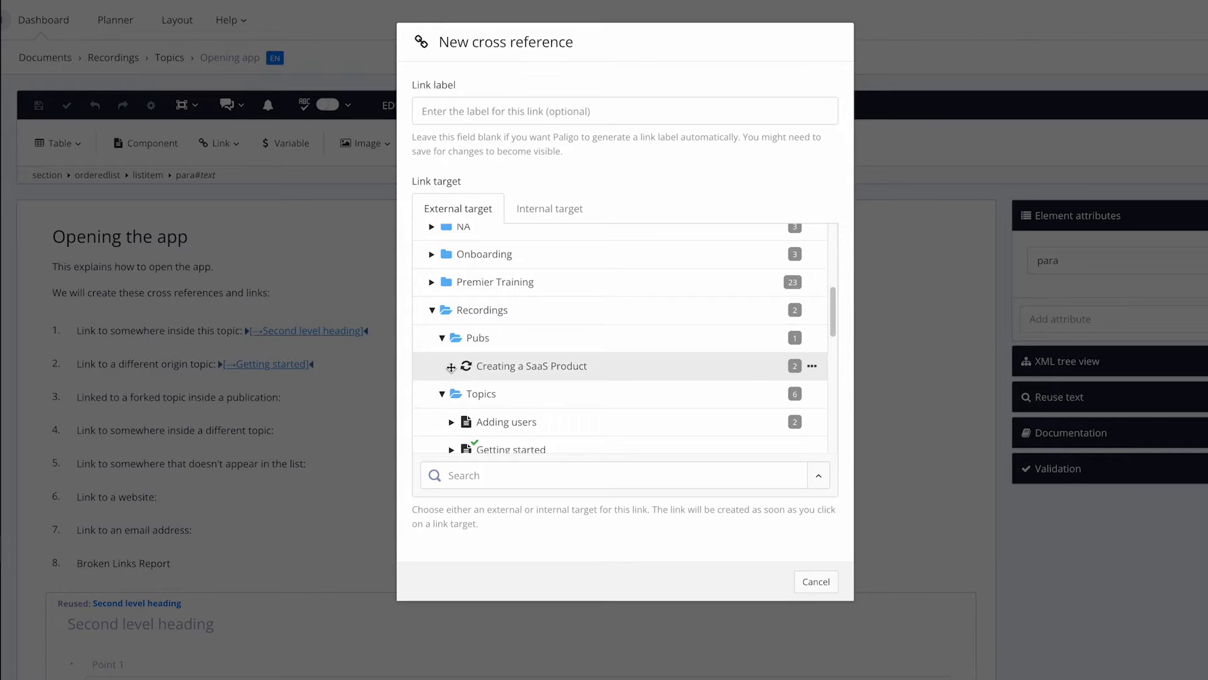
{"action": "scroll", "coordinate": [453, 369], "scroll_direction": "down", "scroll_amount": 1}
{"action": "left_click", "coordinate": [461, 374]}
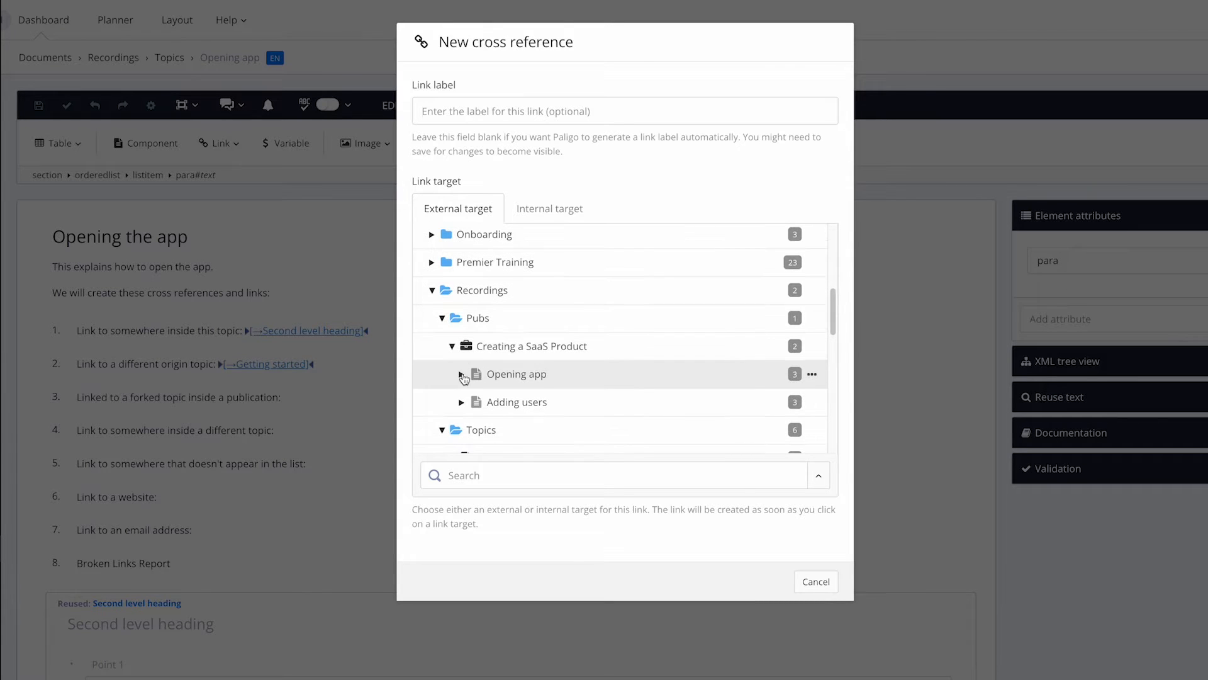
{"action": "scroll", "coordinate": [521, 387], "scroll_direction": "down", "scroll_amount": 1}
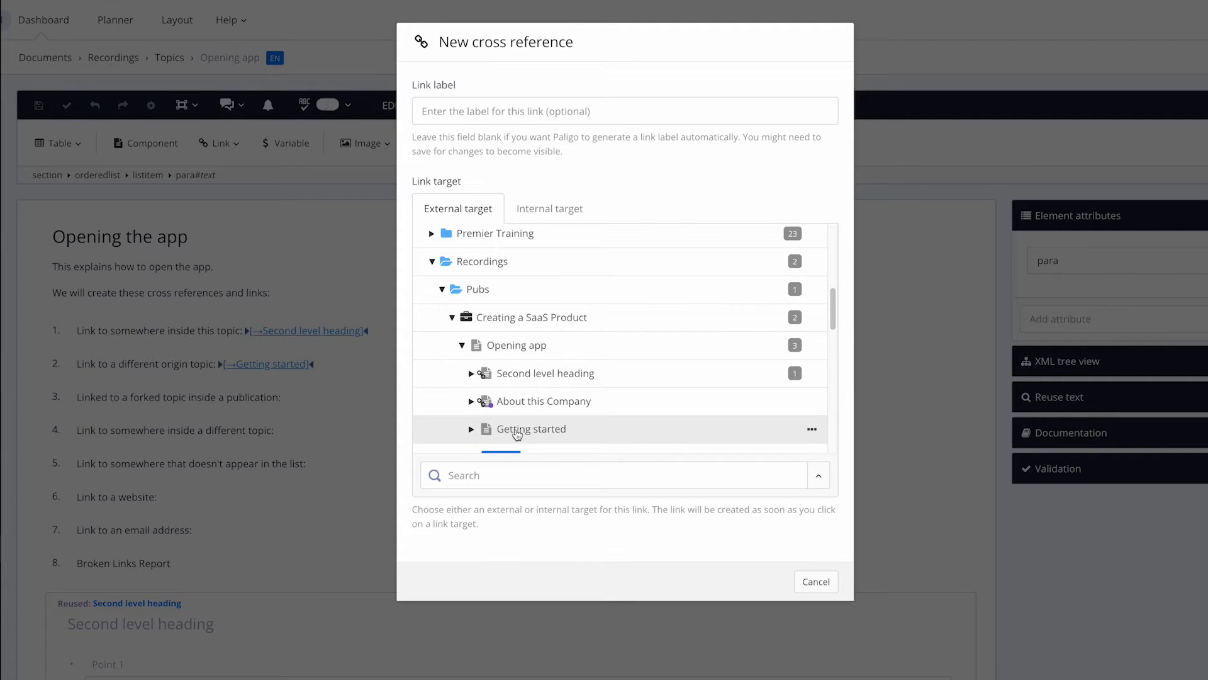
{"action": "left_click", "coordinate": [521, 434]}
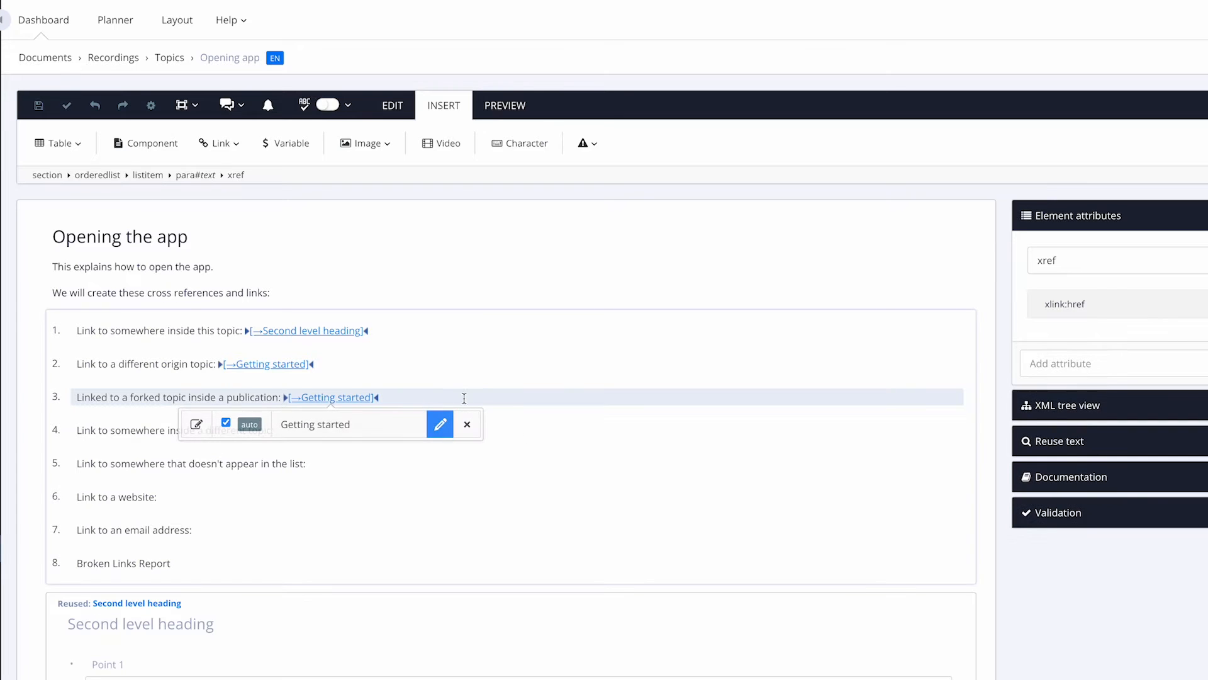
{"action": "left_click", "coordinate": [466, 398]}
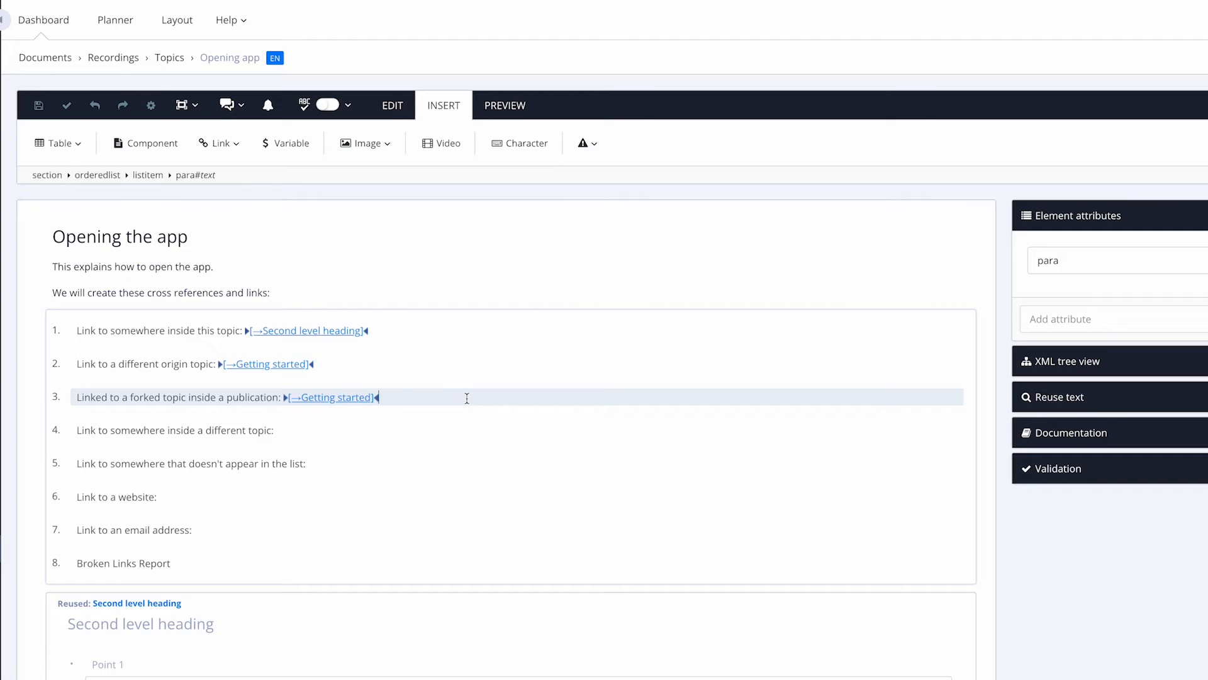
{"action": "left_click", "coordinate": [332, 428]}
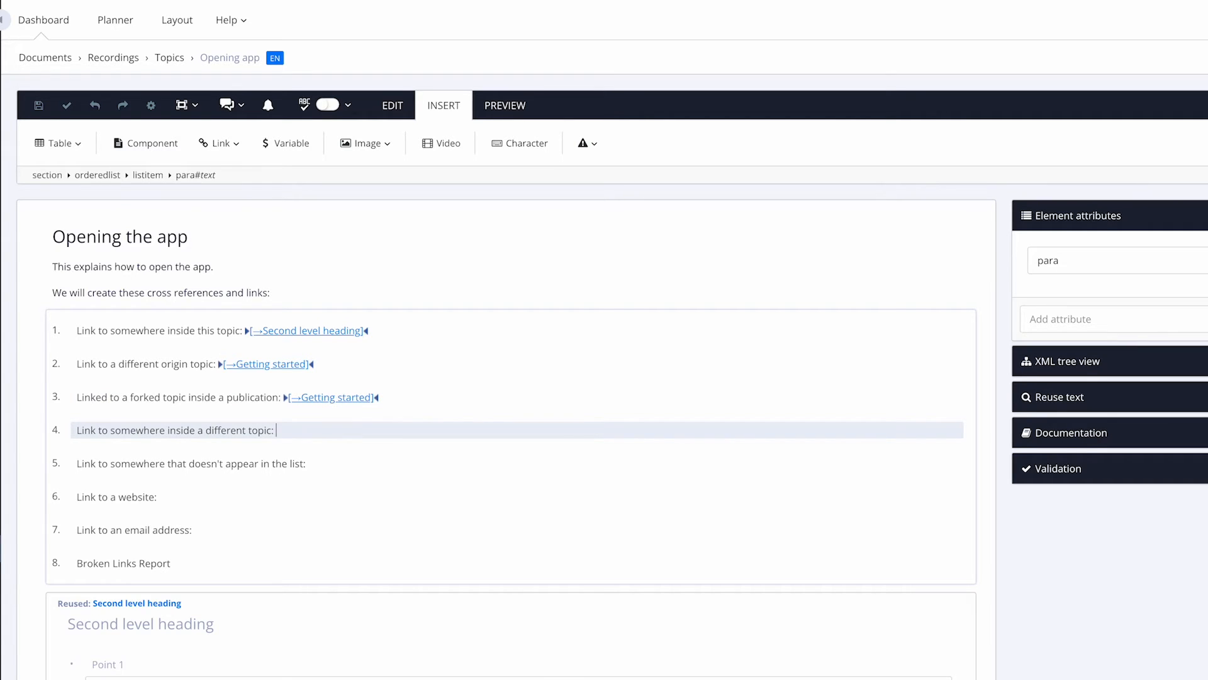
Step: Start a cross reference for item 4 and browse the publication's link targets
{"action": "left_click", "coordinate": [219, 144]}
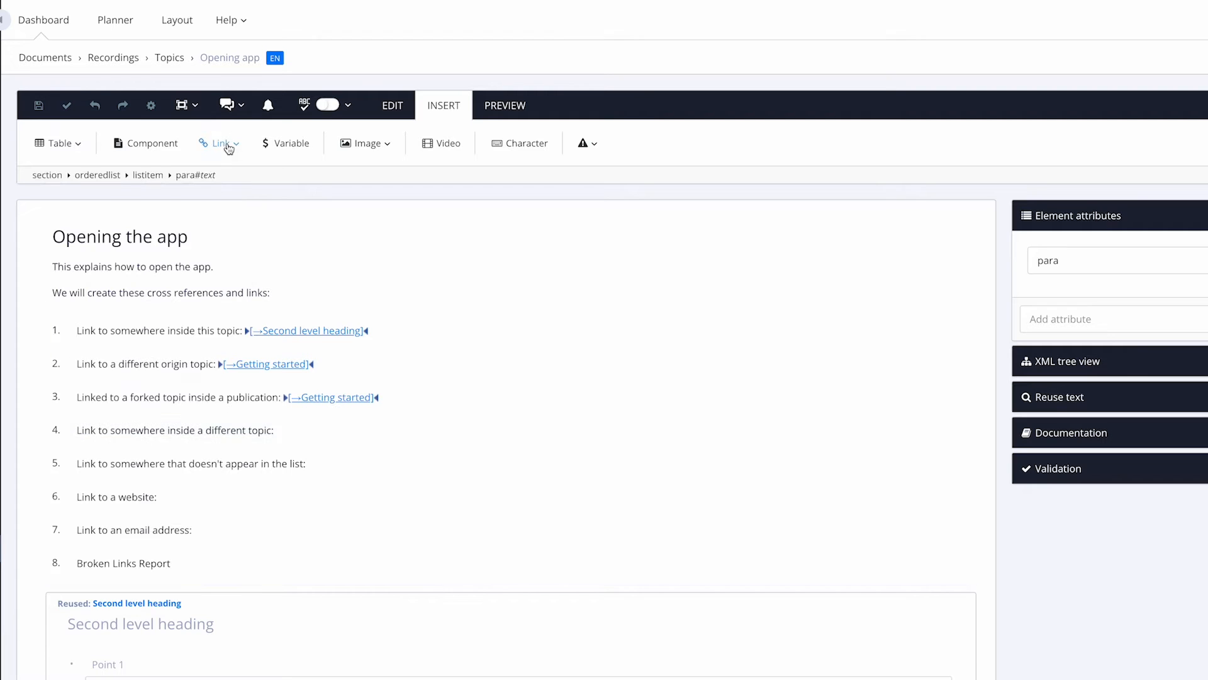
{"action": "left_click", "coordinate": [182, 206]}
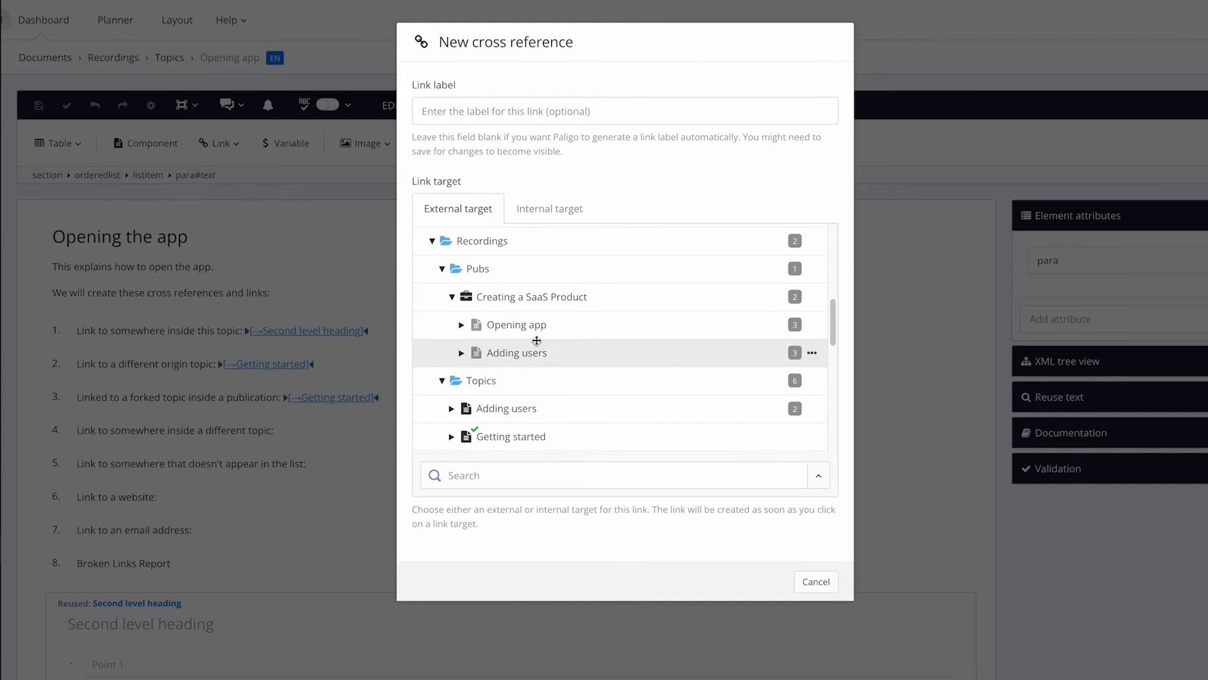
{"action": "scroll", "coordinate": [537, 341], "scroll_direction": "down", "scroll_amount": 1}
{"action": "scroll", "coordinate": [537, 341], "scroll_direction": "down", "scroll_amount": 1}
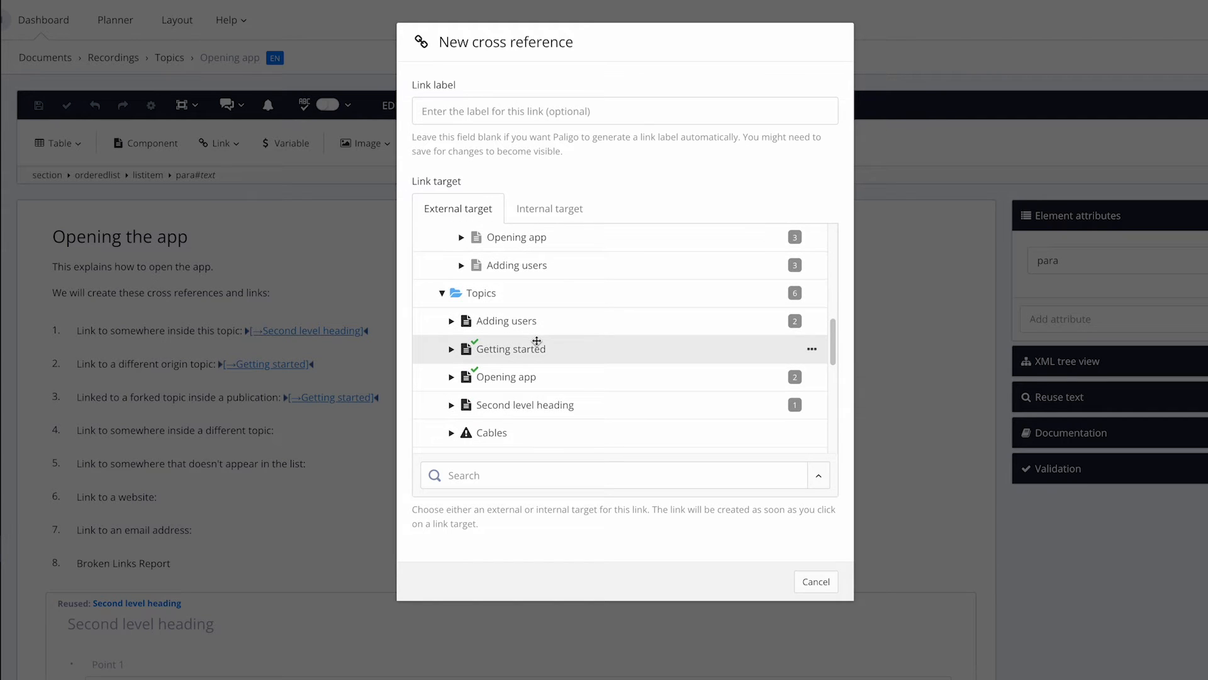
{"action": "left_click", "coordinate": [453, 349]}
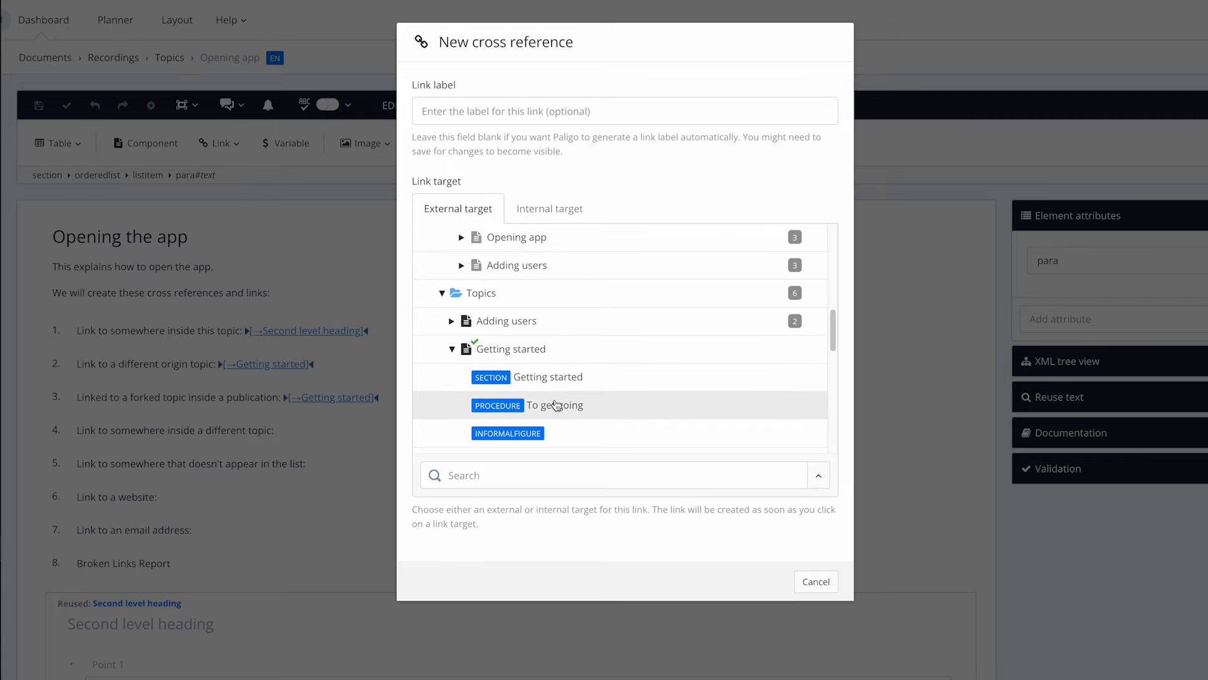
{"action": "scroll", "coordinate": [556, 405], "scroll_direction": "down", "scroll_amount": 1}
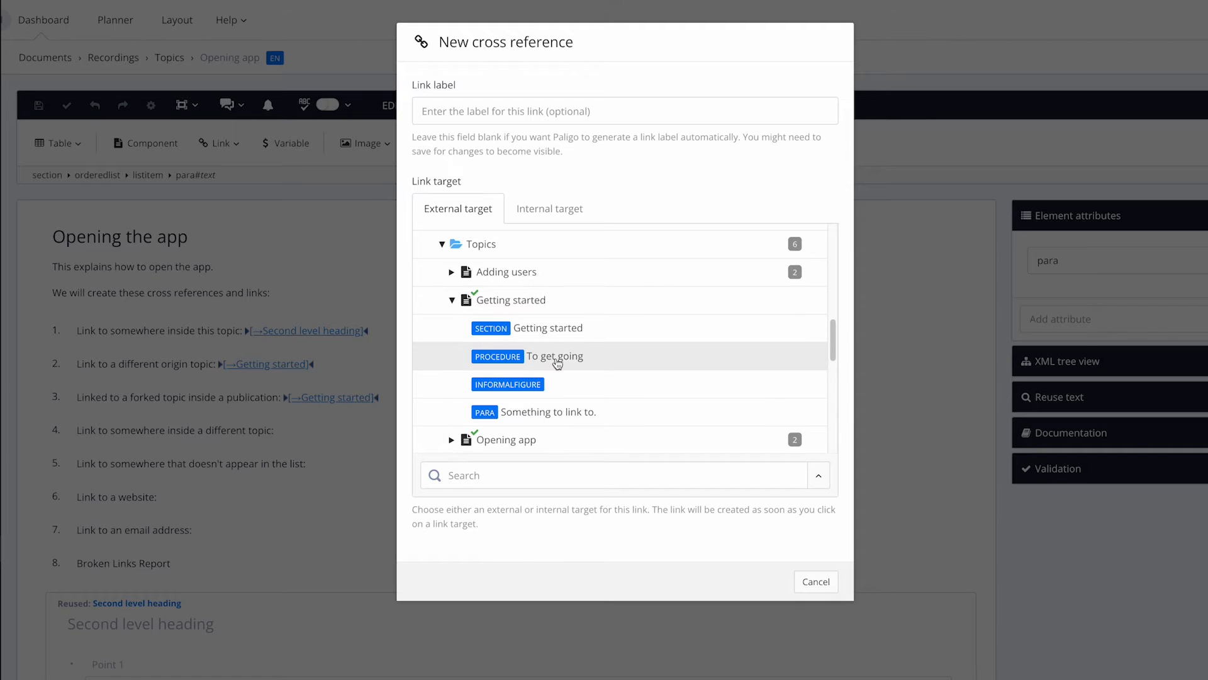
{"action": "scroll", "coordinate": [531, 352], "scroll_direction": "up", "scroll_amount": 2}
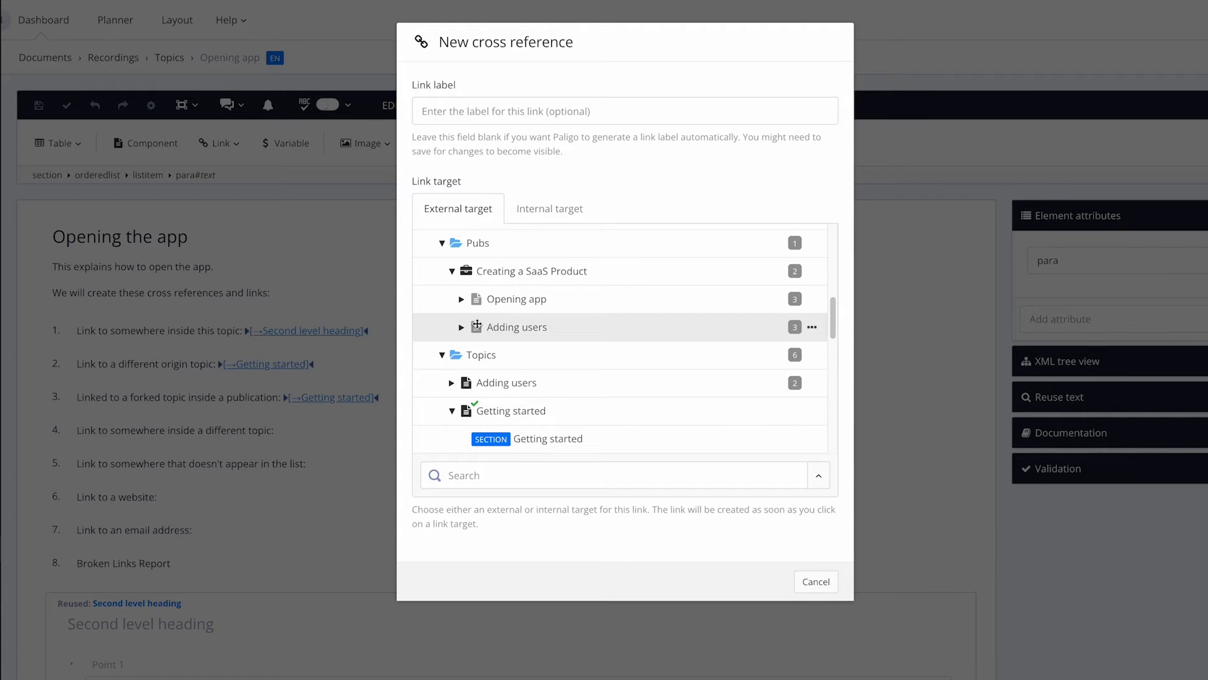
Step: Expand Opening app and Adding users, then link to the 'Politeness is key' section
{"action": "left_click", "coordinate": [462, 300]}
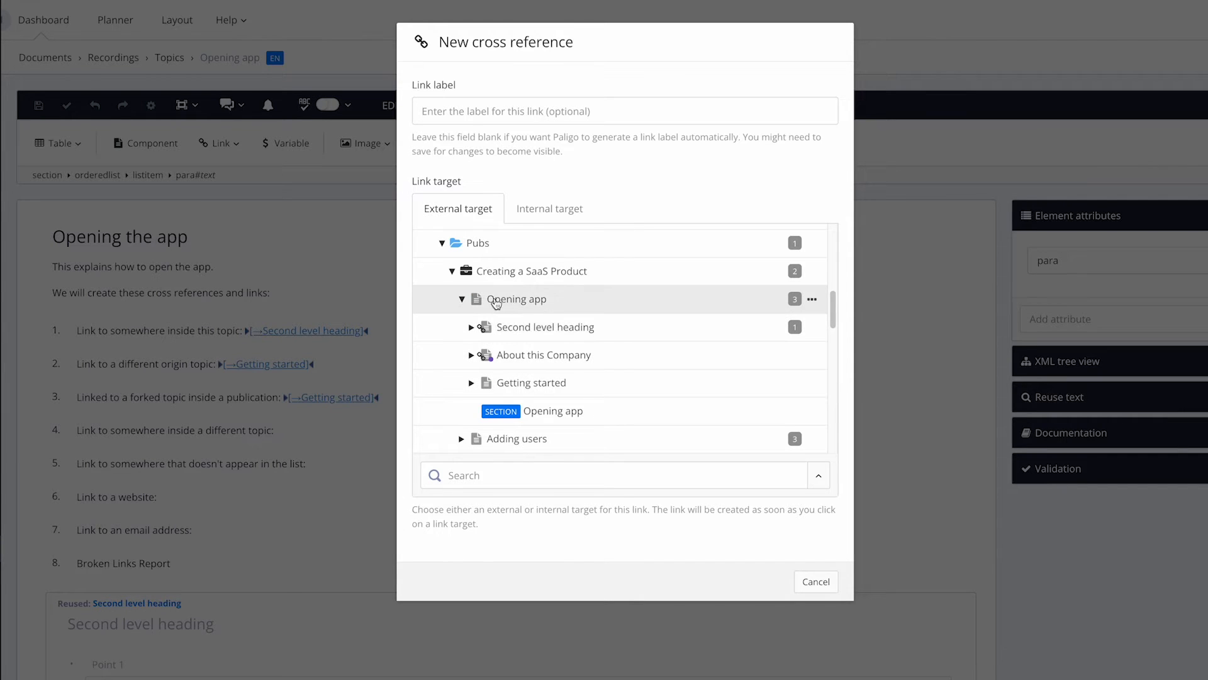
{"action": "scroll", "coordinate": [474, 416], "scroll_direction": "down", "scroll_amount": 1}
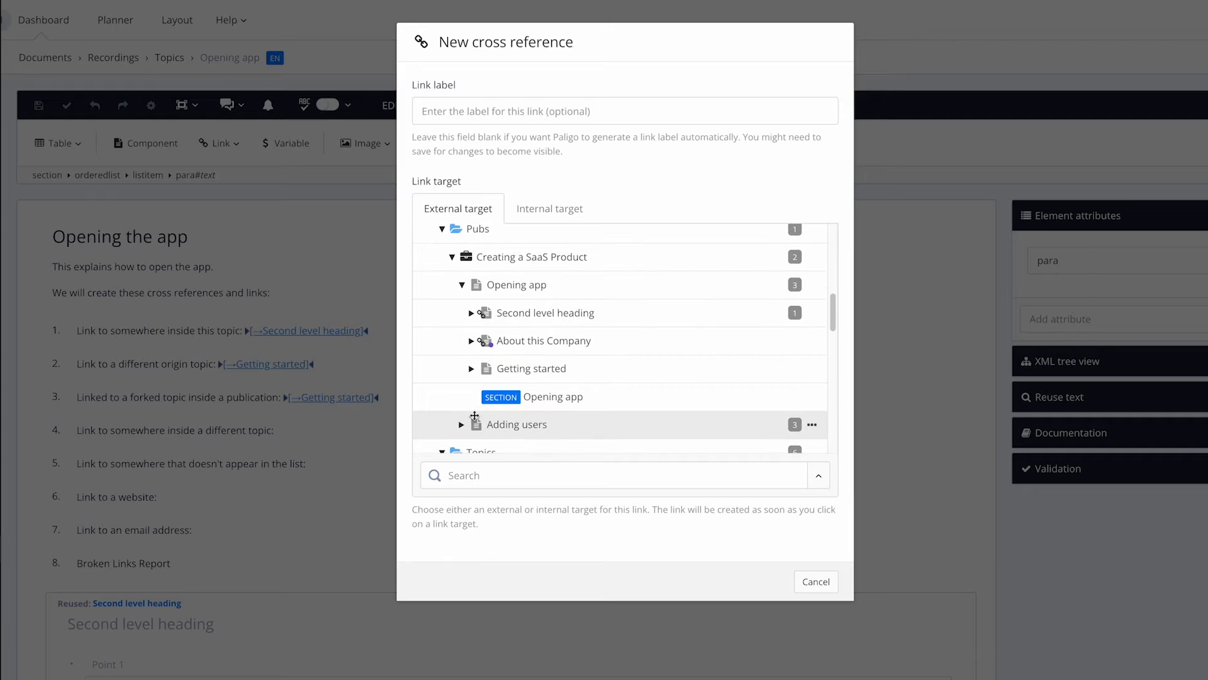
{"action": "left_click", "coordinate": [461, 424]}
{"action": "scroll", "coordinate": [549, 334], "scroll_direction": "down", "scroll_amount": 3}
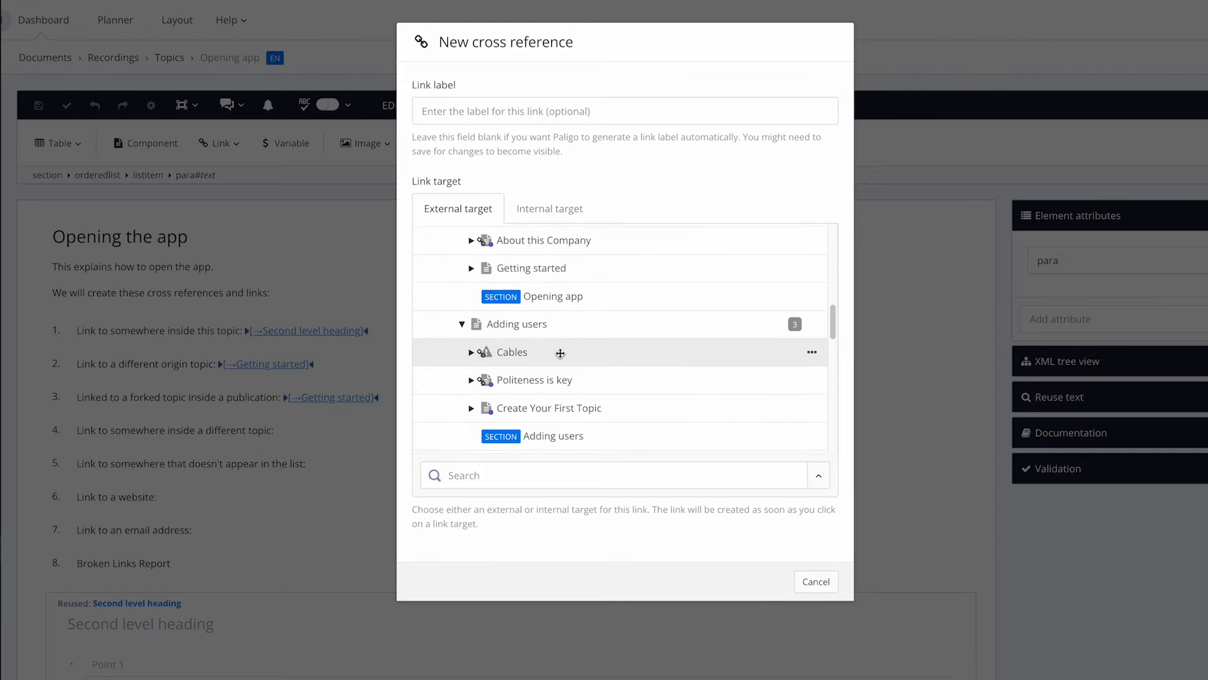
{"action": "left_click", "coordinate": [532, 380]}
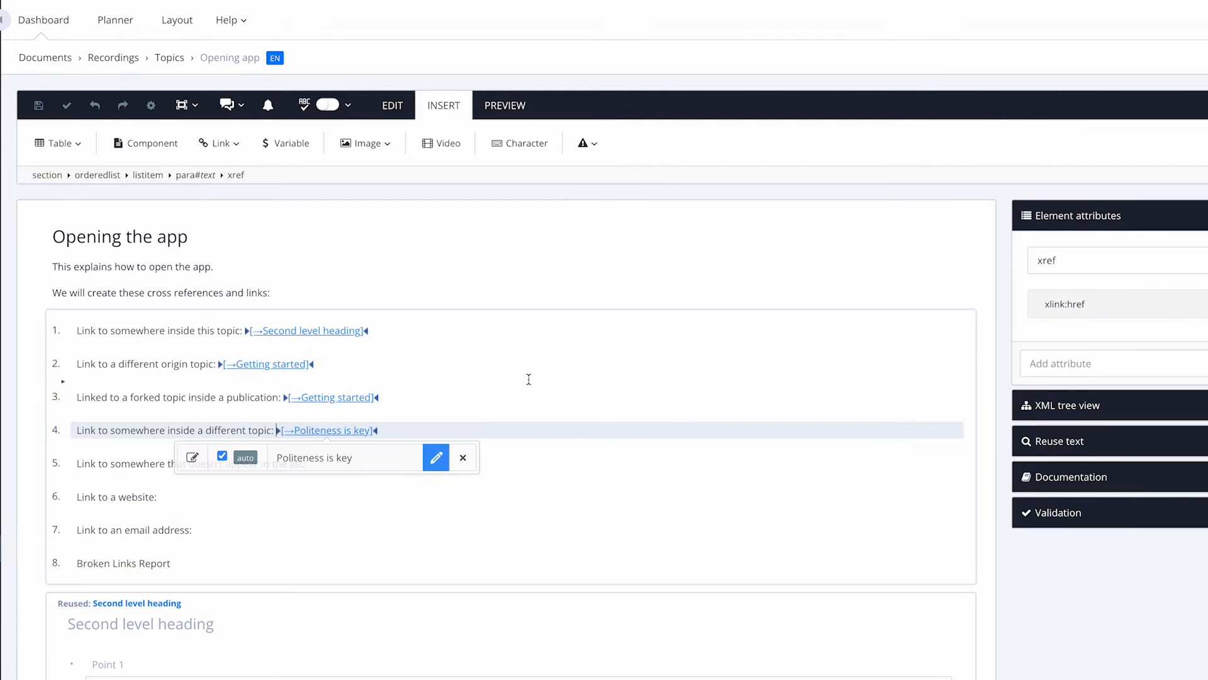
{"action": "left_click", "coordinate": [581, 423]}
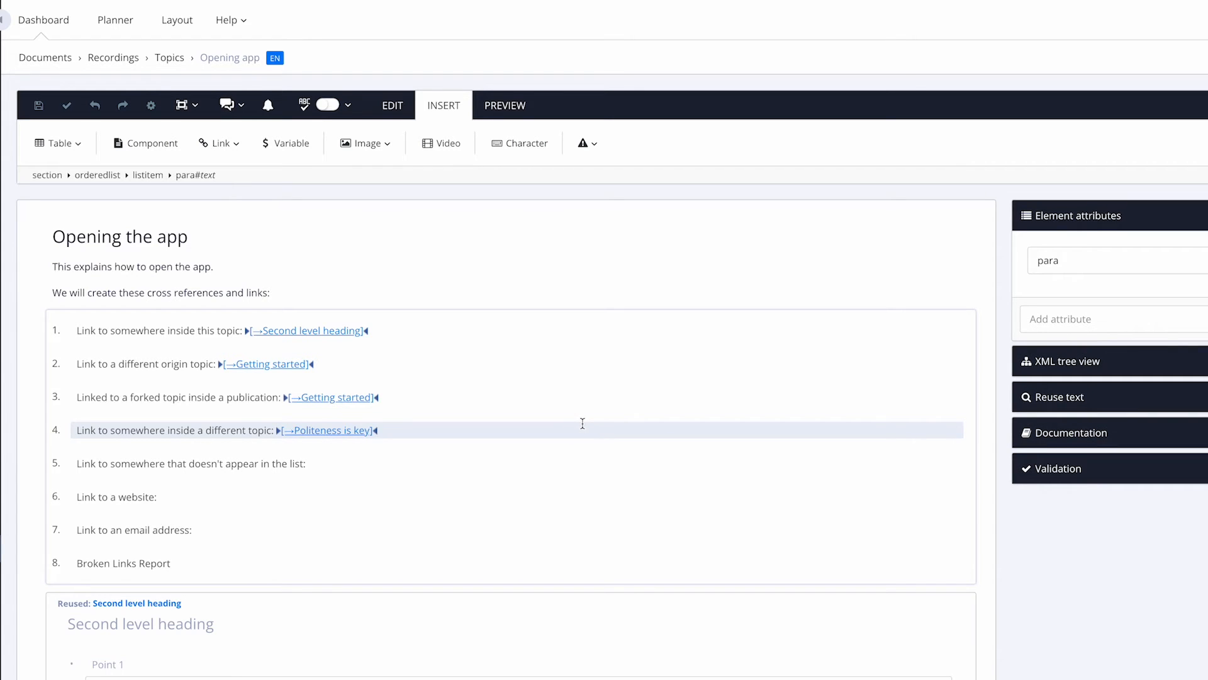
{"action": "left_click", "coordinate": [130, 332]}
{"action": "left_click", "coordinate": [144, 431]}
{"action": "left_click", "coordinate": [331, 464]}
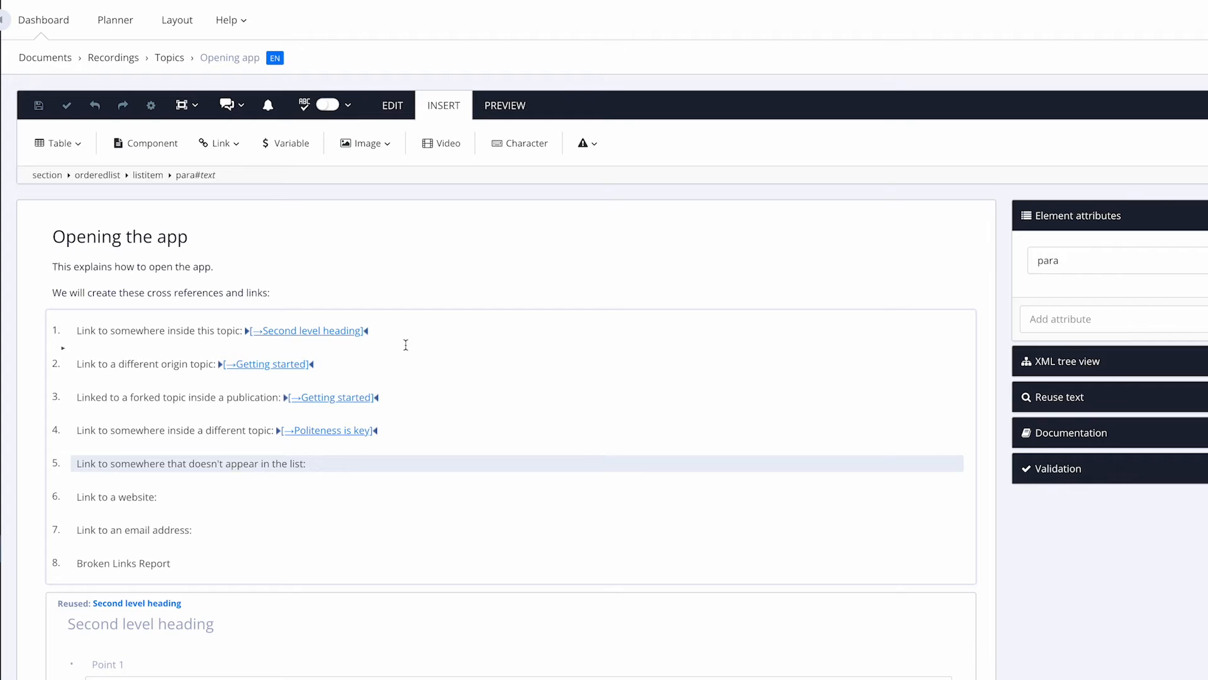
{"action": "left_click", "coordinate": [77, 292]}
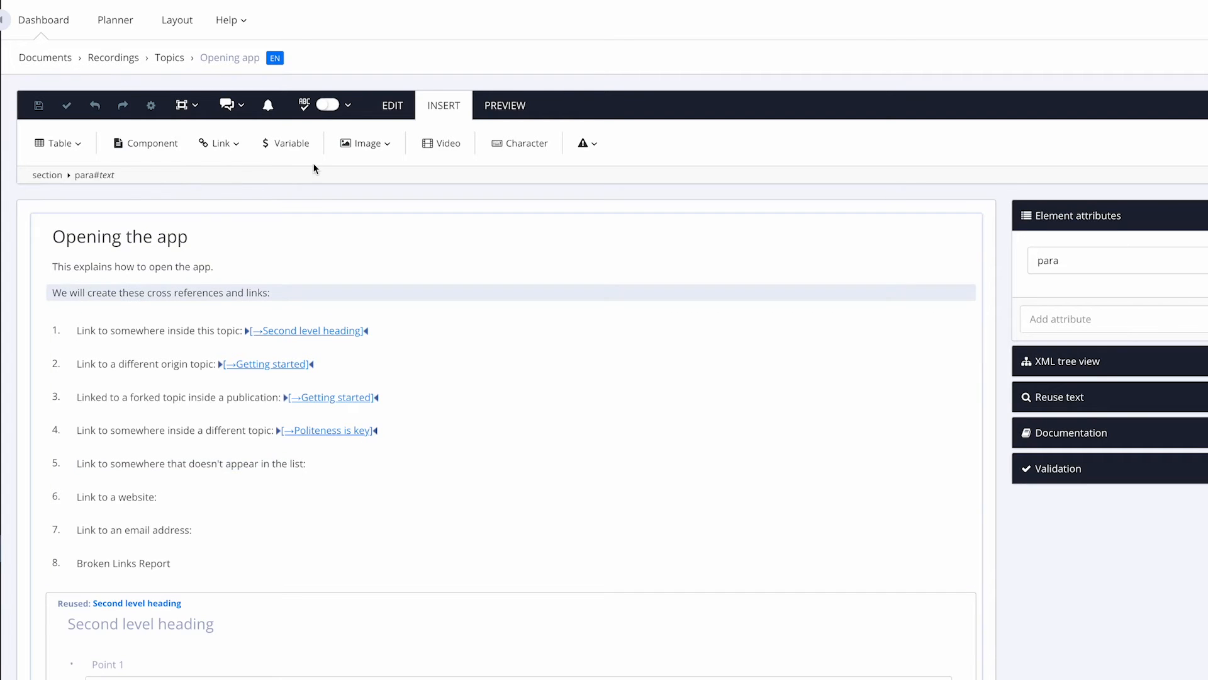
Step: Browse Internal targets for a cross reference, cancel it, then open the introductory paragraph's element options
{"action": "left_click", "coordinate": [226, 144]}
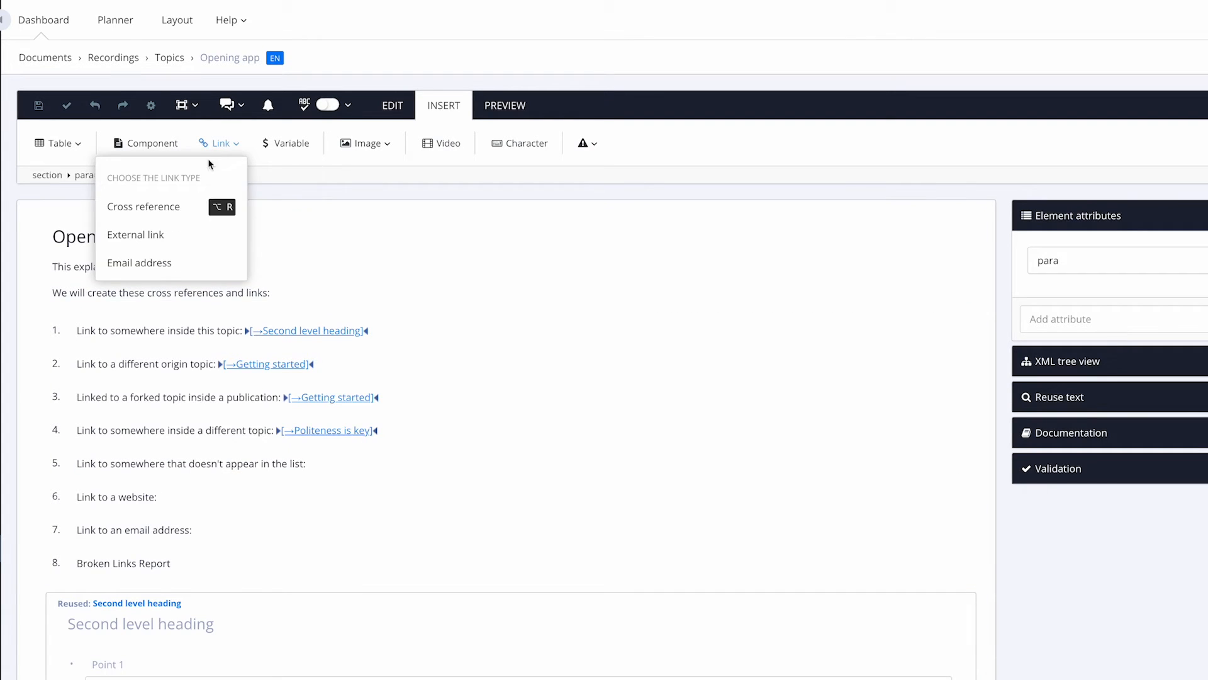
{"action": "left_click", "coordinate": [172, 205]}
{"action": "left_click", "coordinate": [543, 208]}
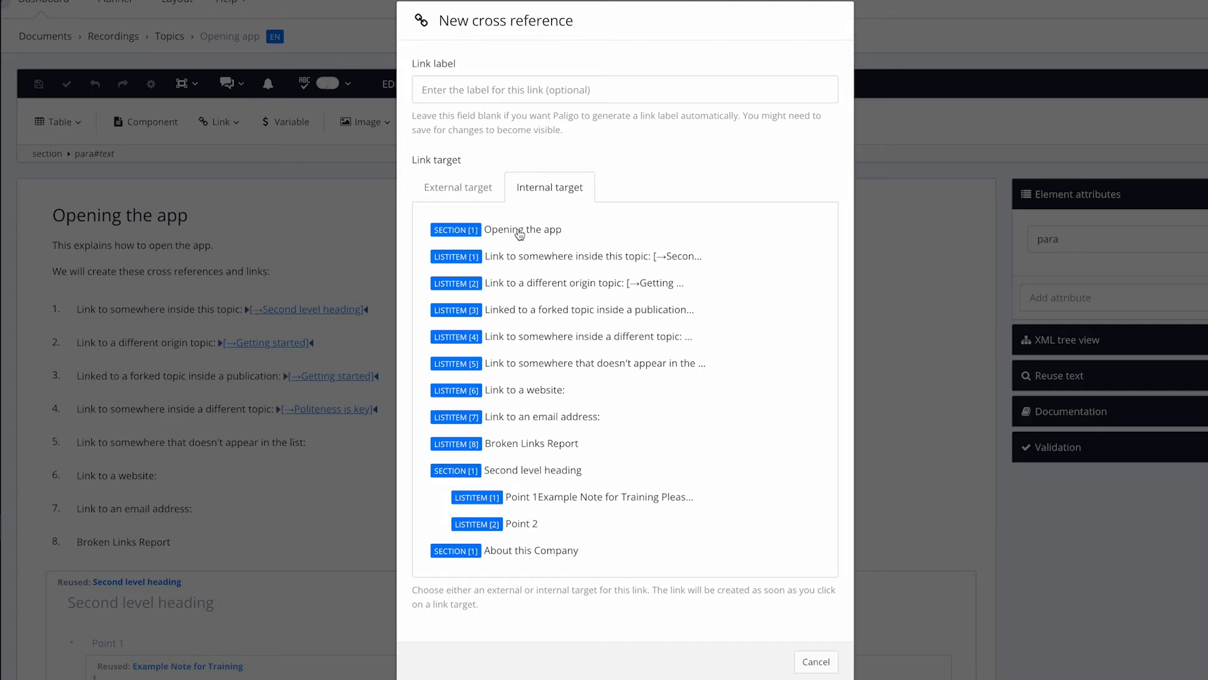
{"action": "left_click", "coordinate": [813, 663]}
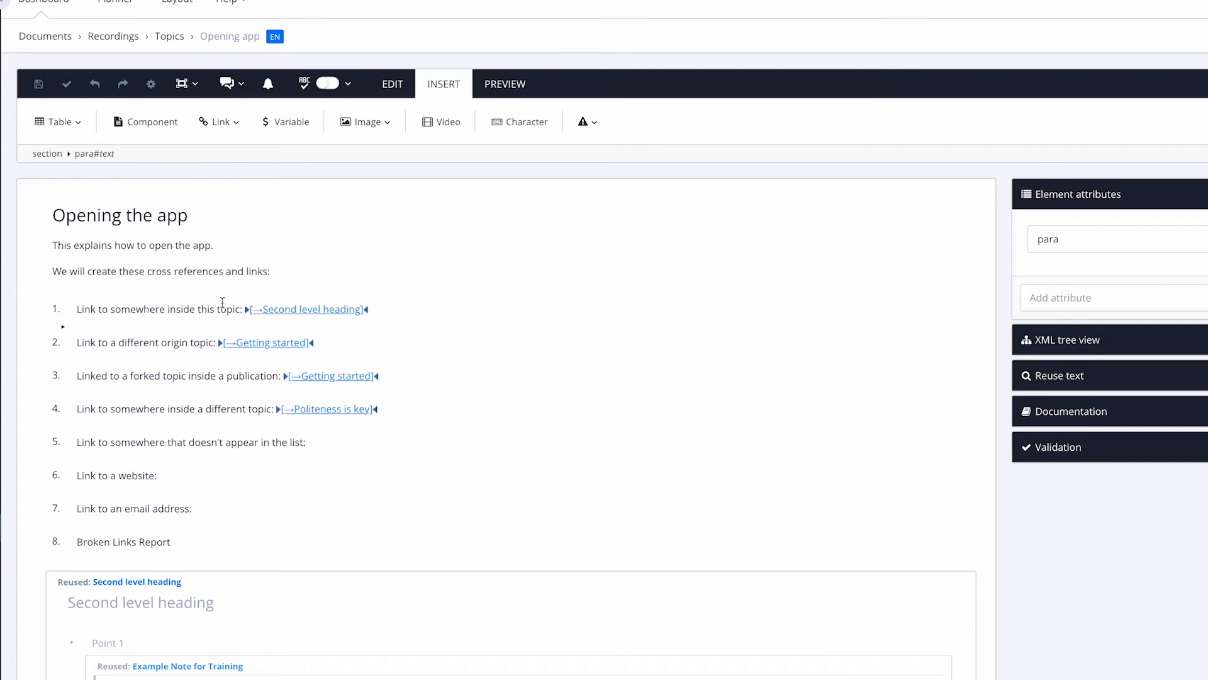
{"action": "left_click", "coordinate": [193, 273]}
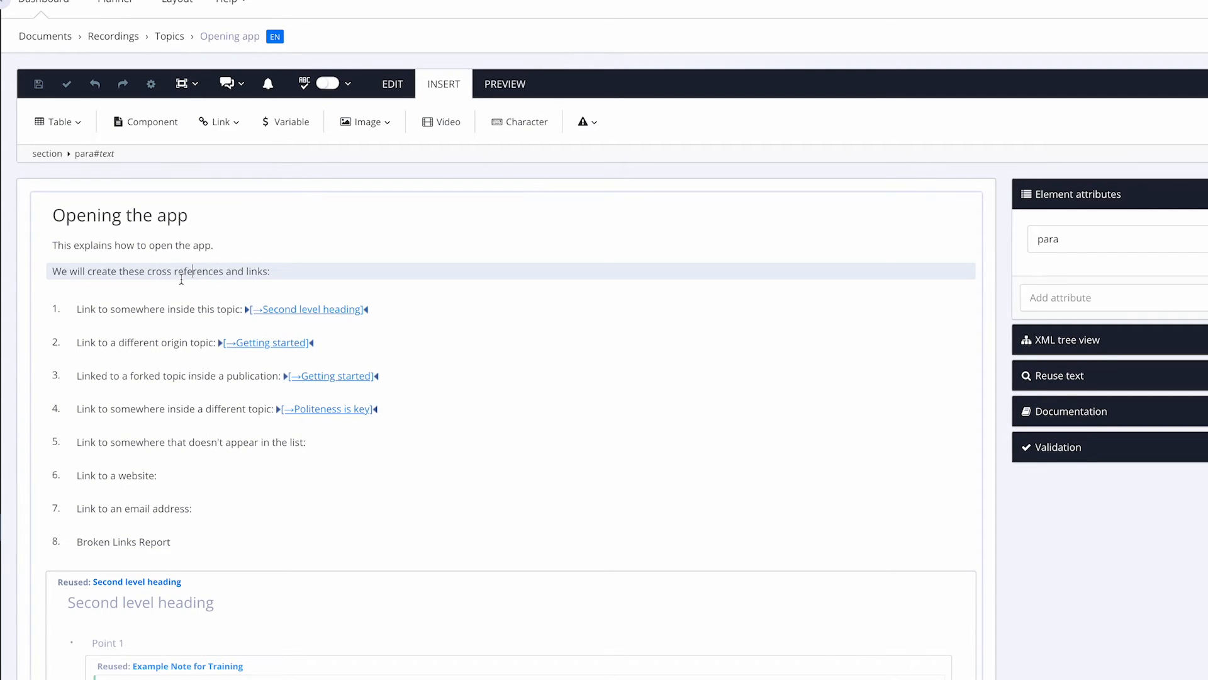
{"action": "left_click", "coordinate": [94, 158]}
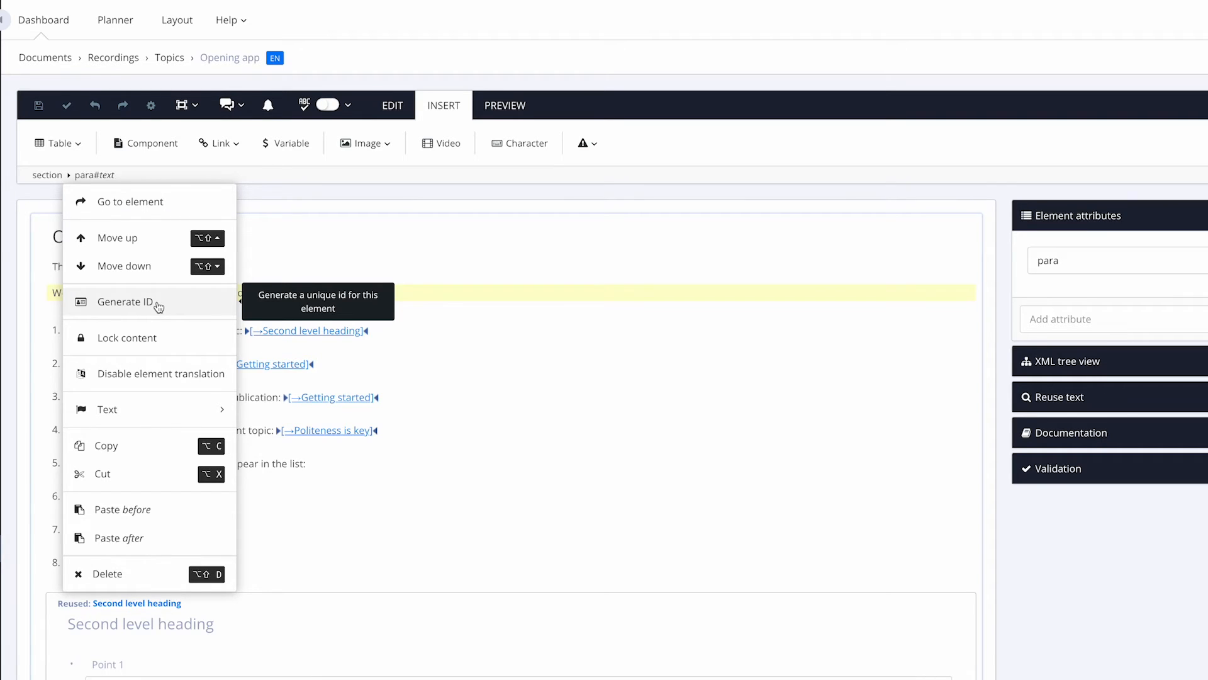
Step: Inspect the introductory paragraph's attributes in the topic's XML source, closing without changes
{"action": "left_click", "coordinate": [520, 342]}
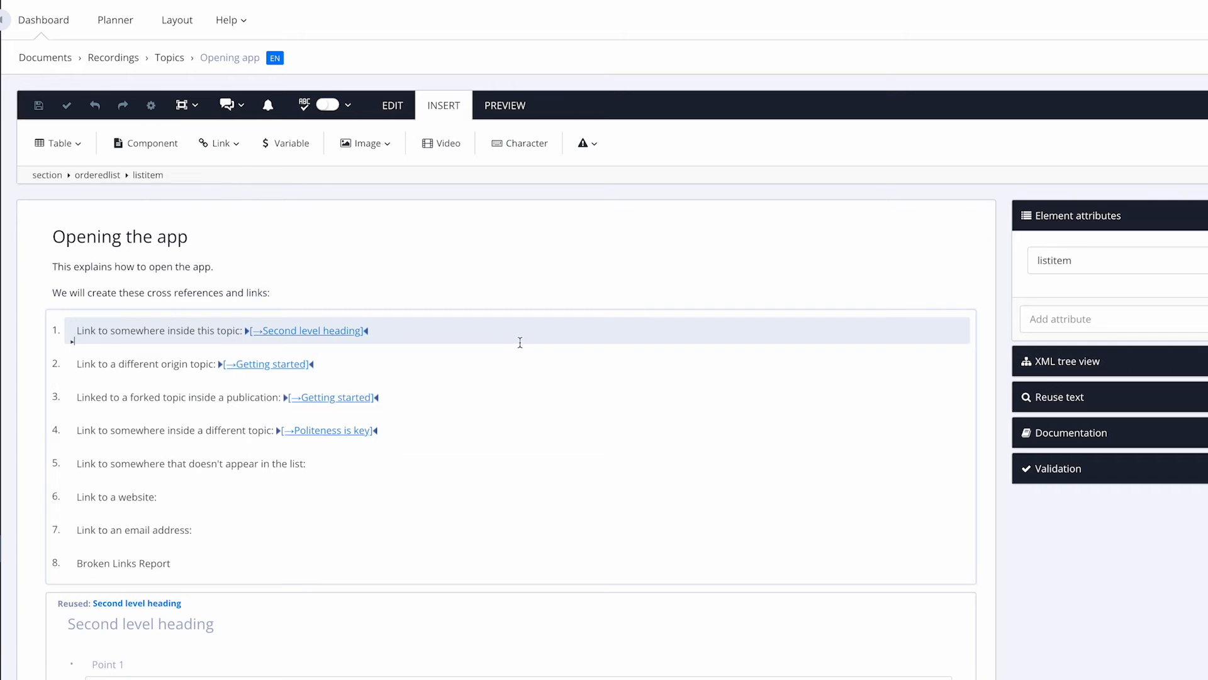
{"action": "left_click", "coordinate": [393, 105]}
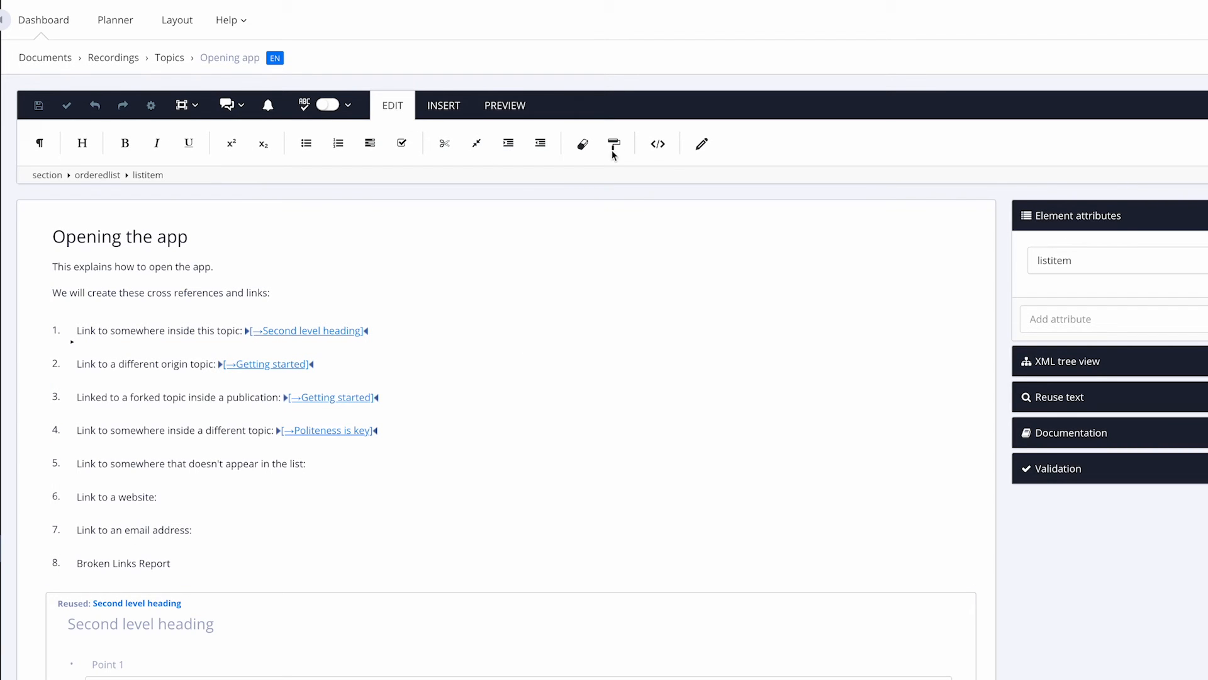
{"action": "left_click", "coordinate": [658, 144]}
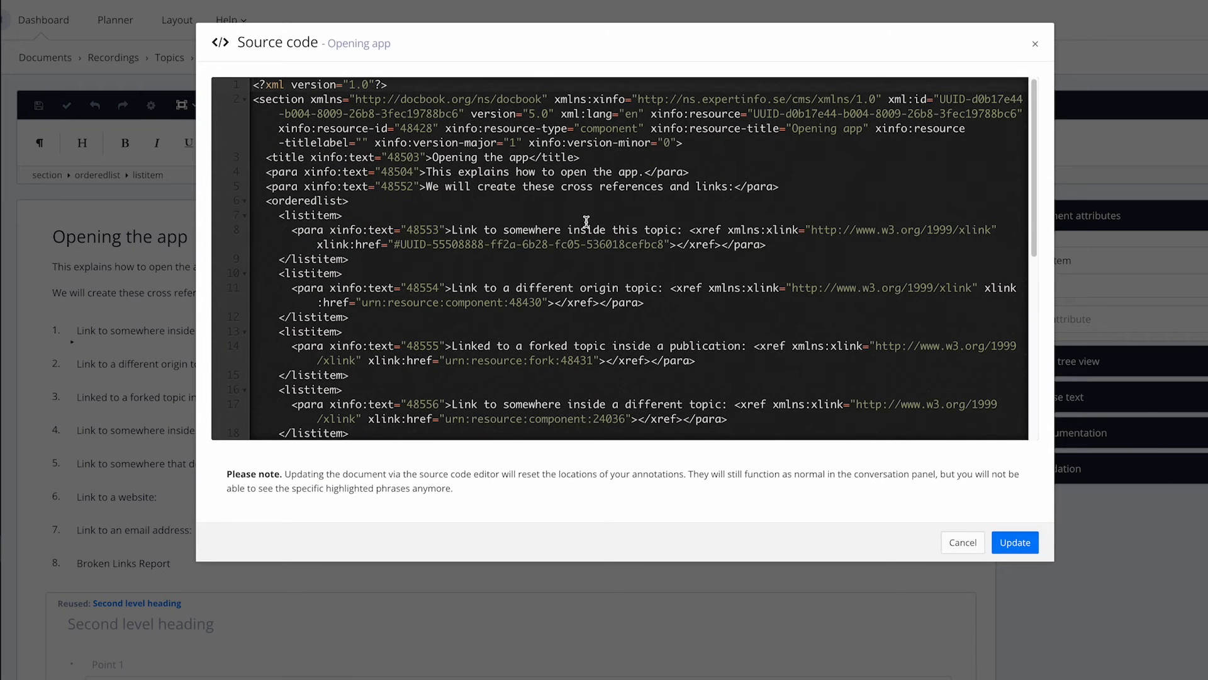
{"action": "left_click_drag", "start_coordinate": [344, 187], "coordinate": [430, 184]}
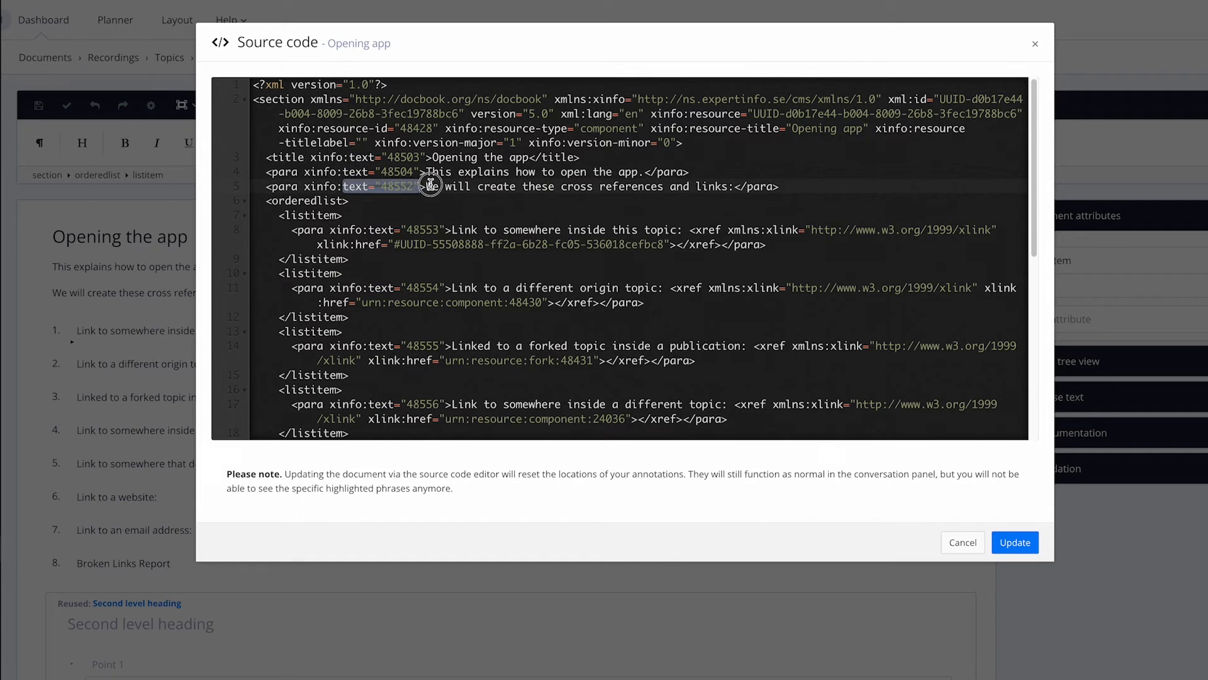
{"action": "left_click", "coordinate": [399, 187]}
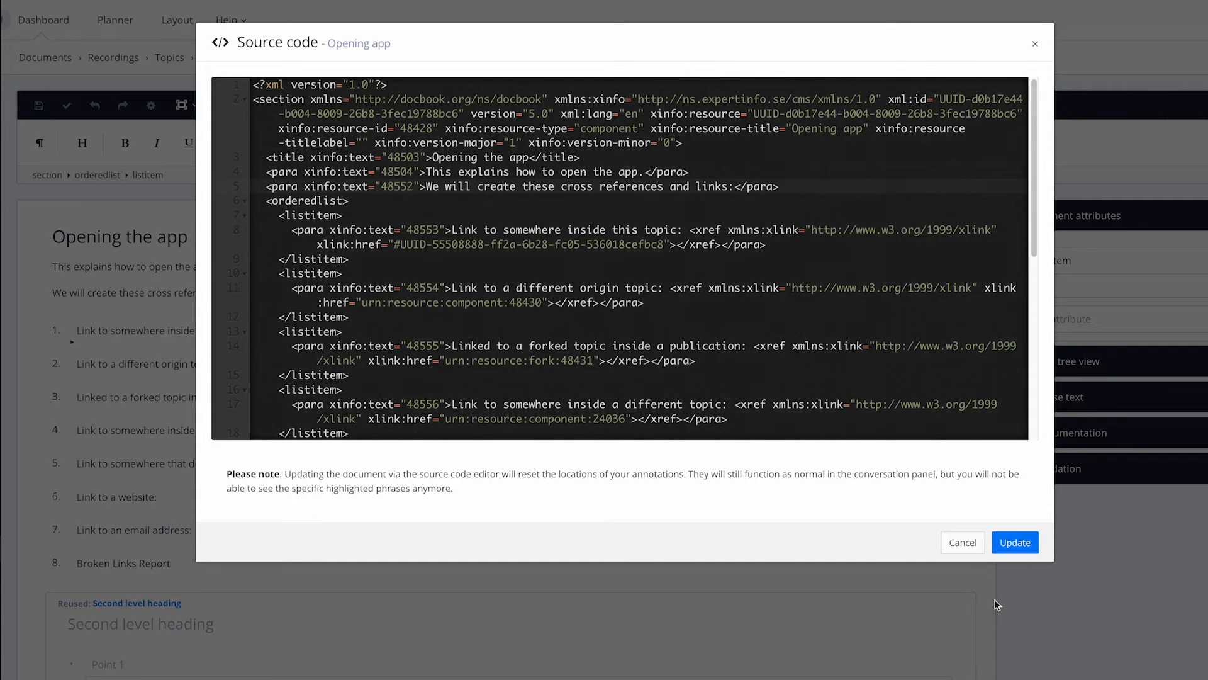
{"action": "left_click", "coordinate": [952, 545]}
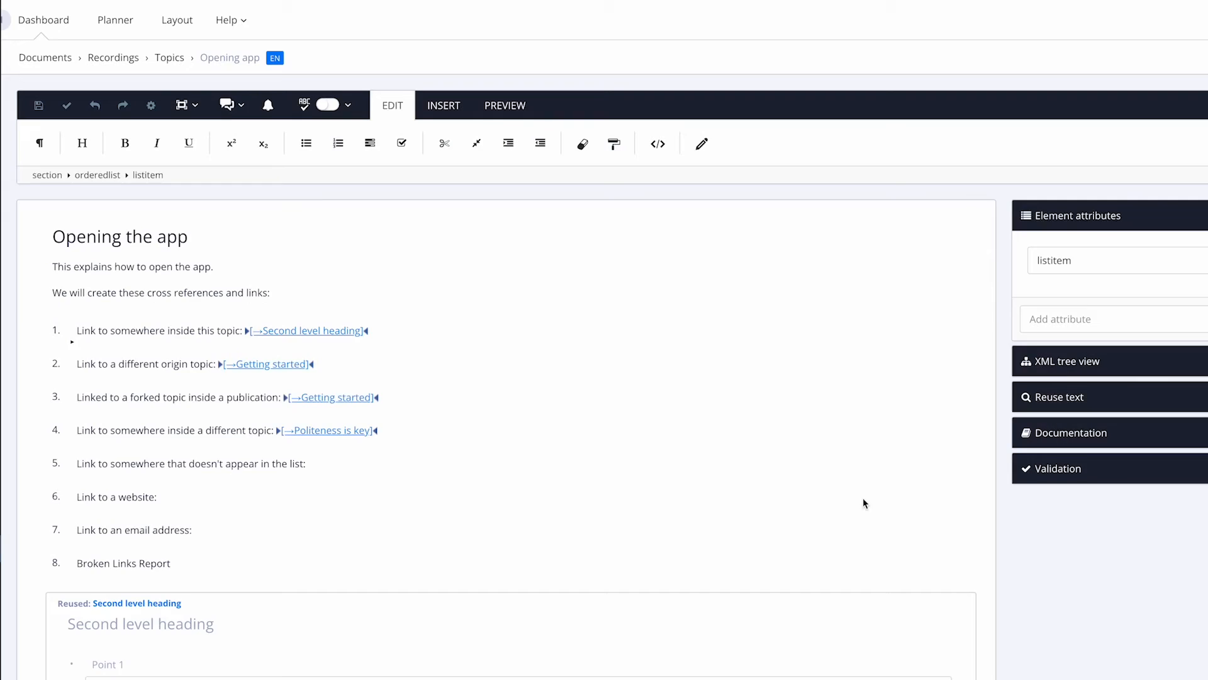
Step: Generate an ID for the paragraph from the para breadcrumb and confirm its xml:id in the source
{"action": "left_click", "coordinate": [146, 293]}
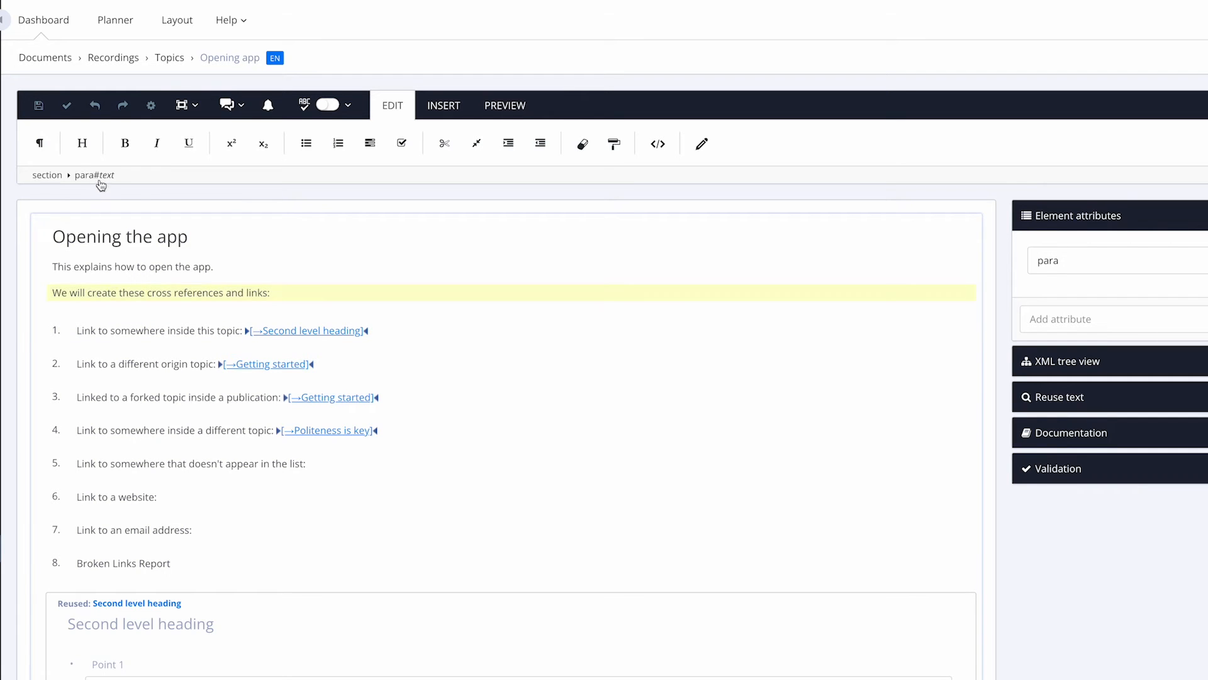
{"action": "left_click", "coordinate": [92, 175]}
{"action": "left_click", "coordinate": [127, 304]}
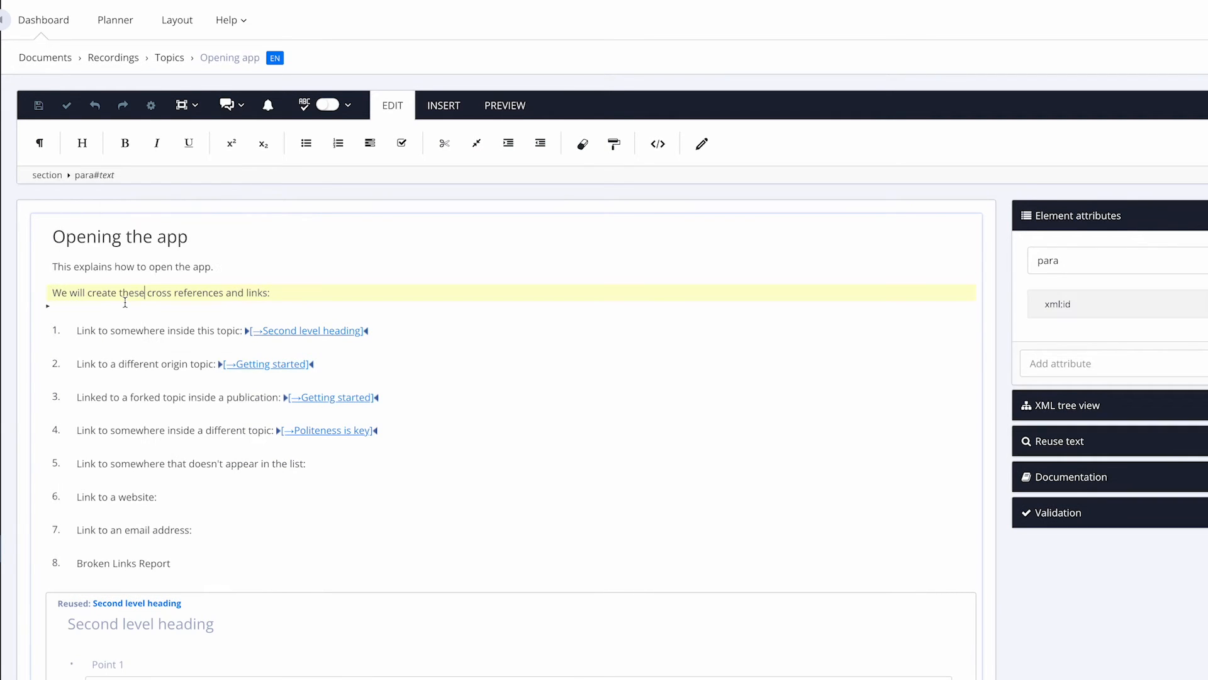
{"action": "left_click", "coordinate": [658, 143]}
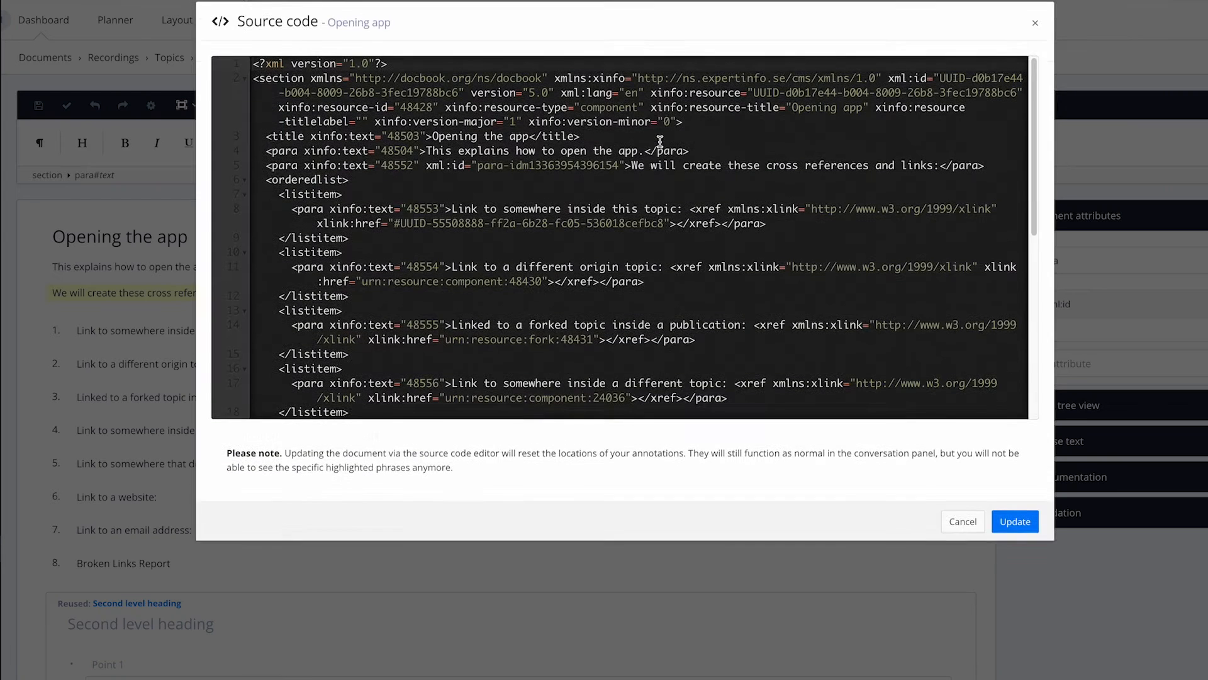
{"action": "left_click_drag", "start_coordinate": [394, 187], "coordinate": [625, 187]}
{"action": "left_click", "coordinate": [625, 187]}
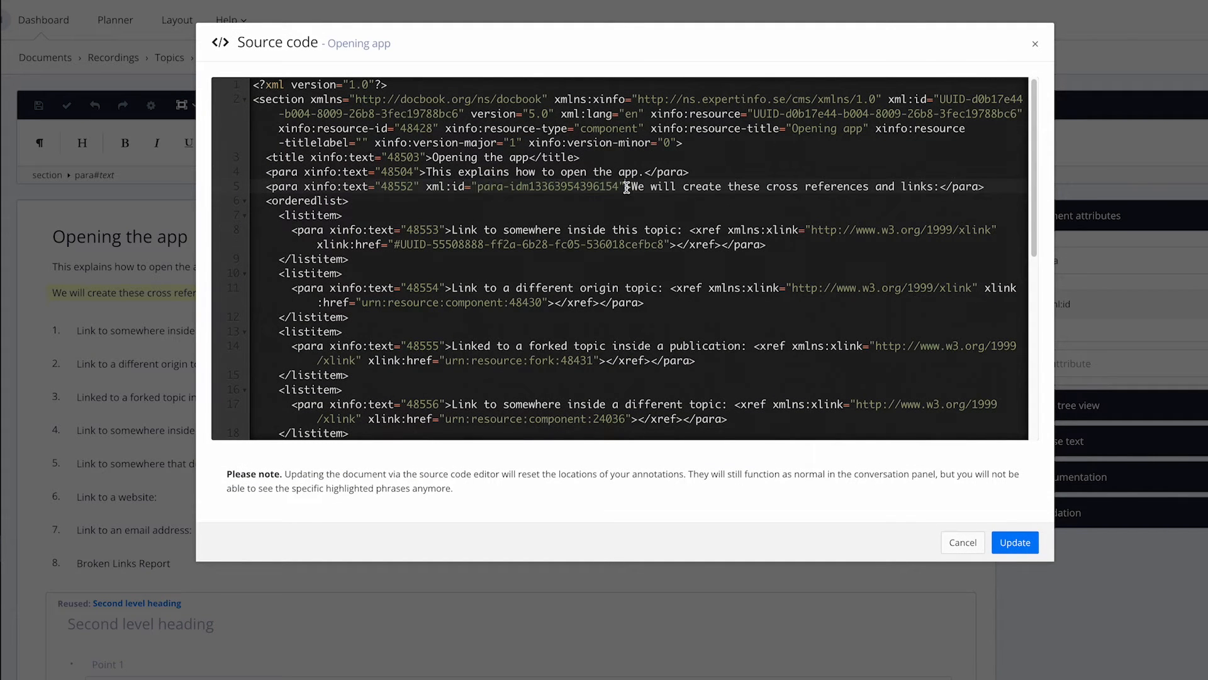
{"action": "left_click", "coordinate": [958, 545]}
{"action": "left_click", "coordinate": [331, 466]}
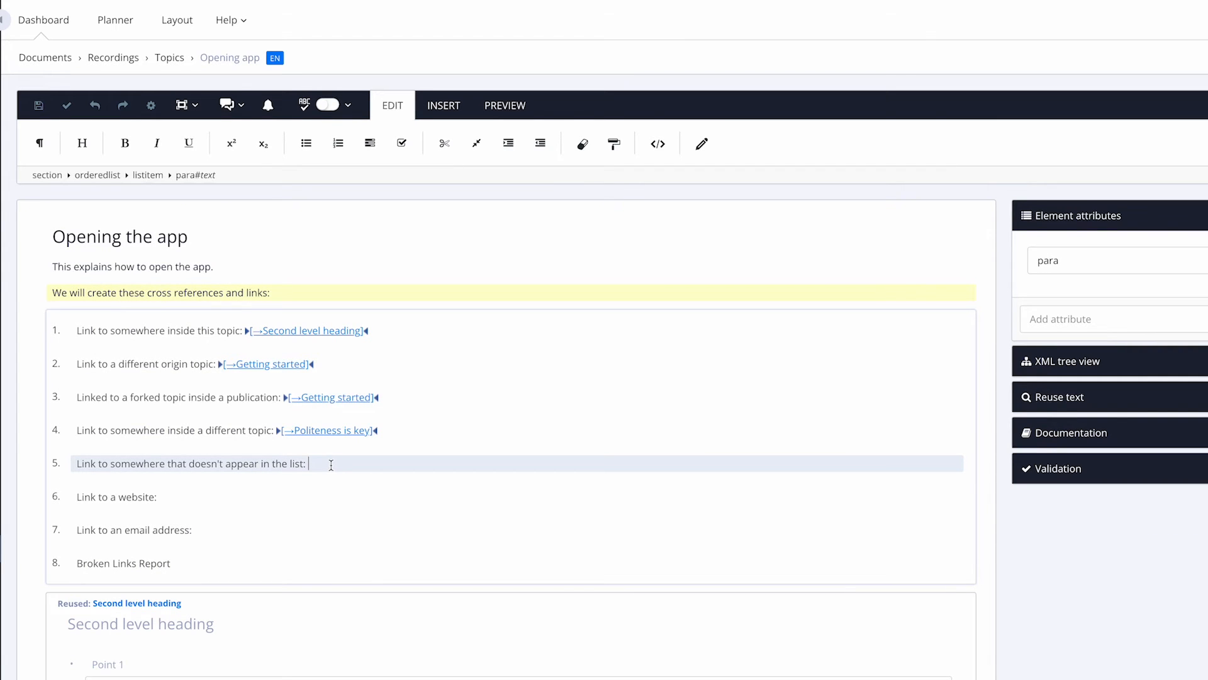
Step: Cross-reference the introductory paragraph (PARA [2]) from the end of list item 5
{"action": "left_click", "coordinate": [434, 108]}
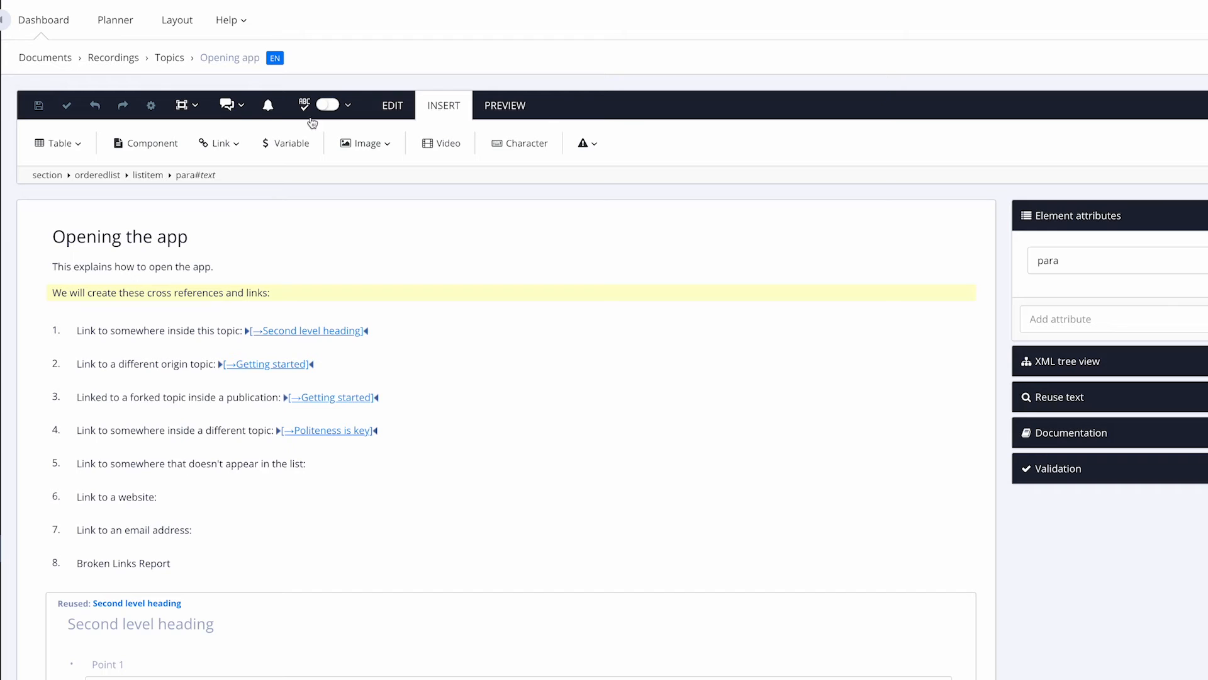
{"action": "left_click", "coordinate": [217, 144]}
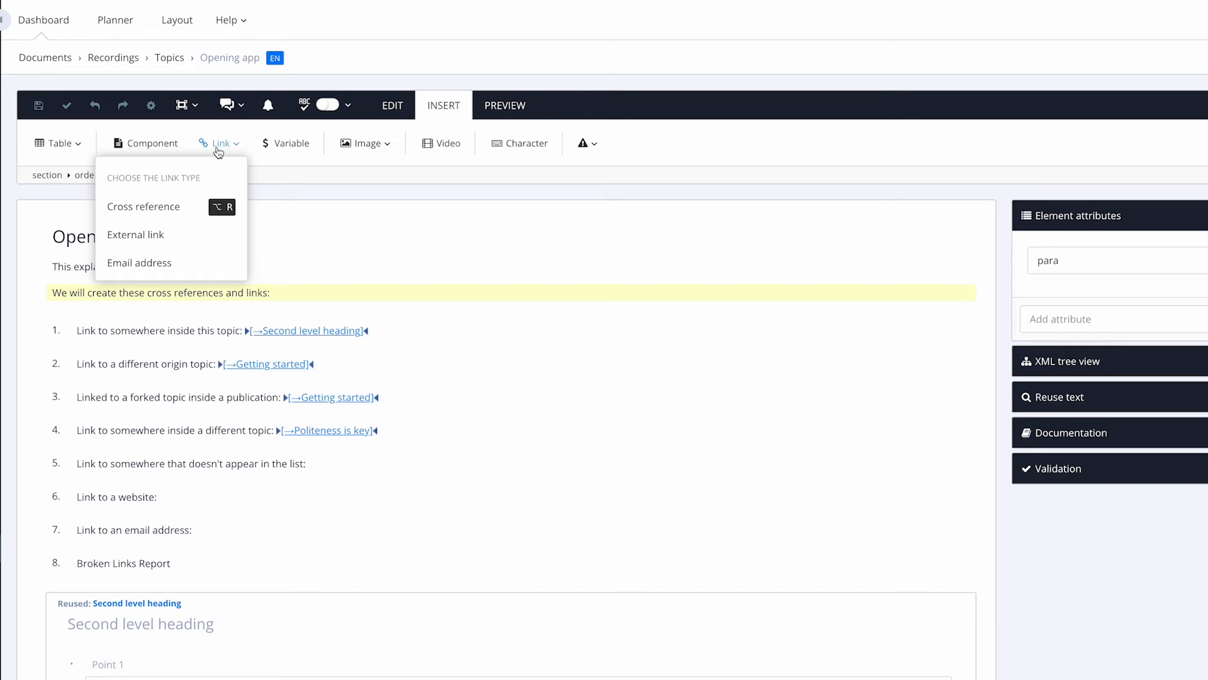
{"action": "left_click", "coordinate": [167, 206]}
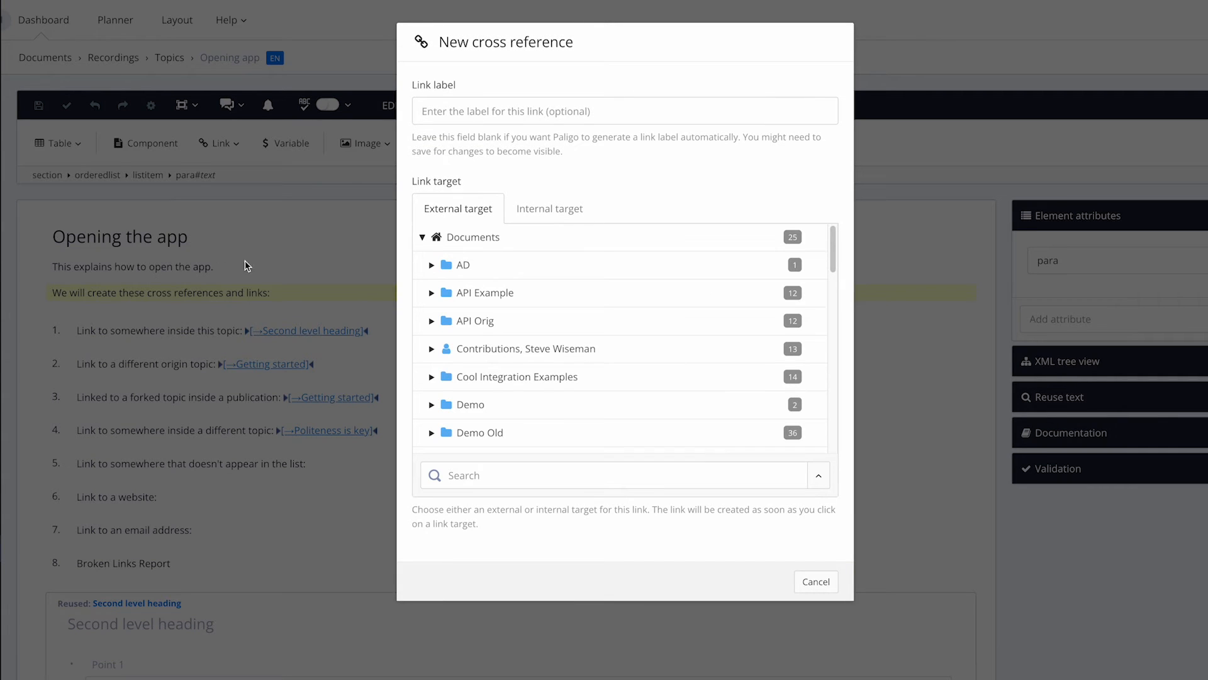
{"action": "left_click", "coordinate": [547, 209]}
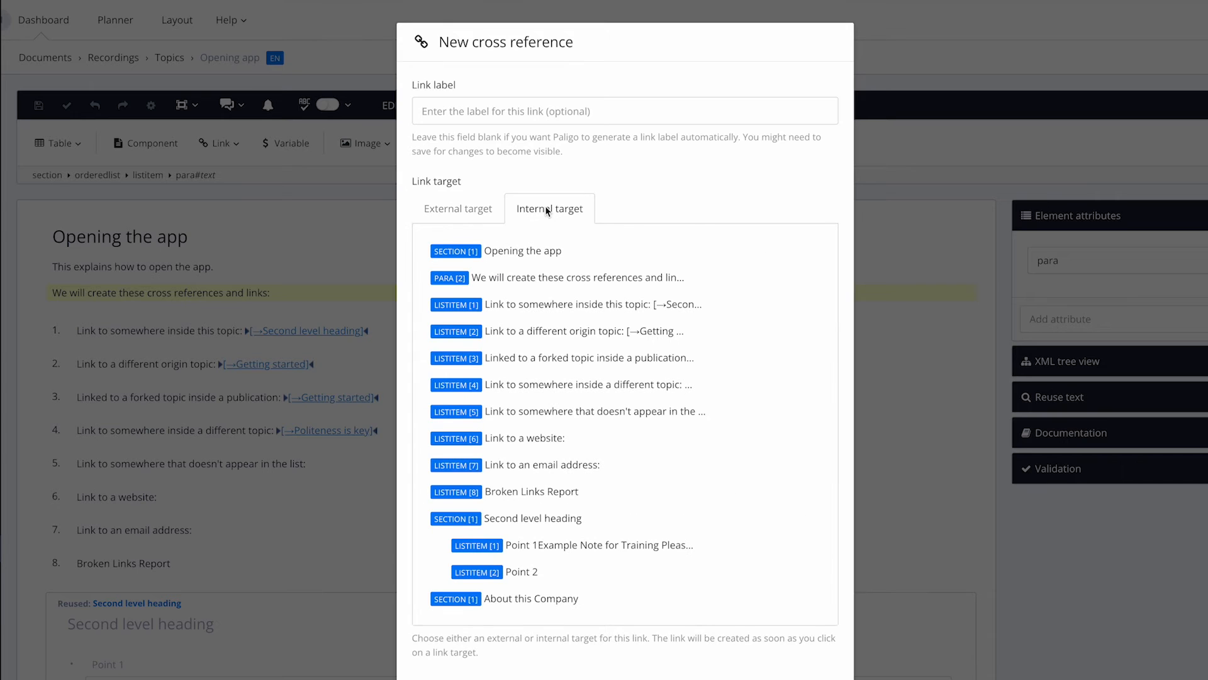
{"action": "left_click", "coordinate": [534, 282]}
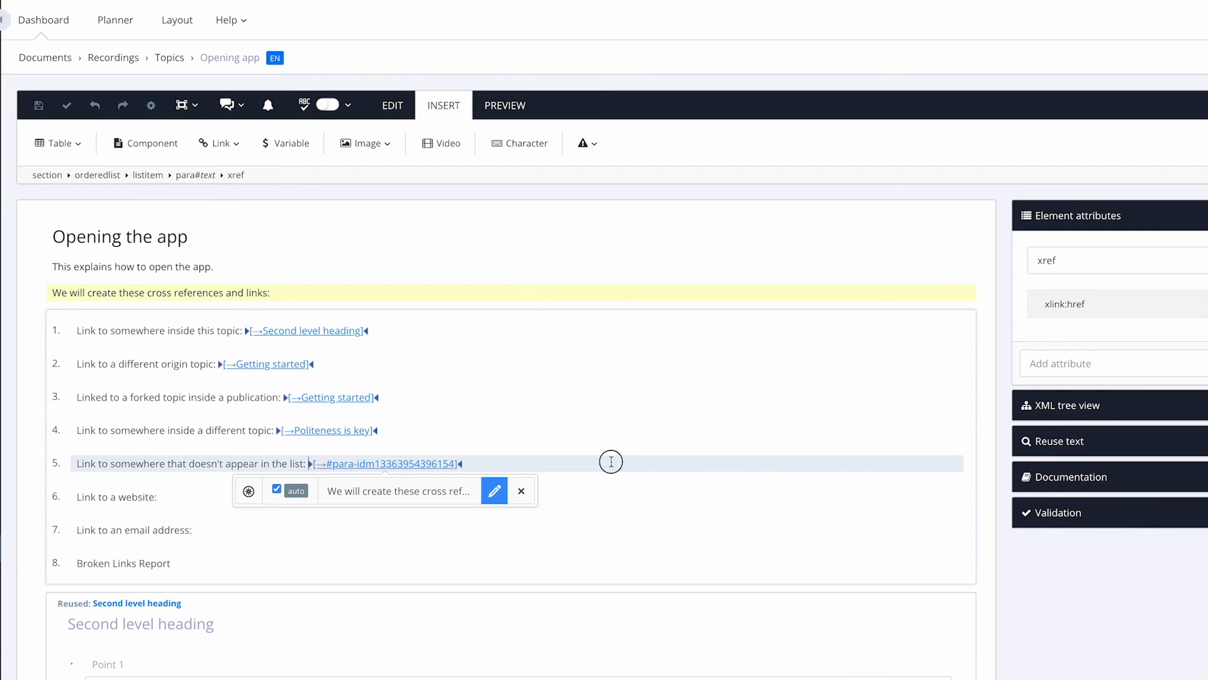
{"action": "left_click", "coordinate": [611, 461]}
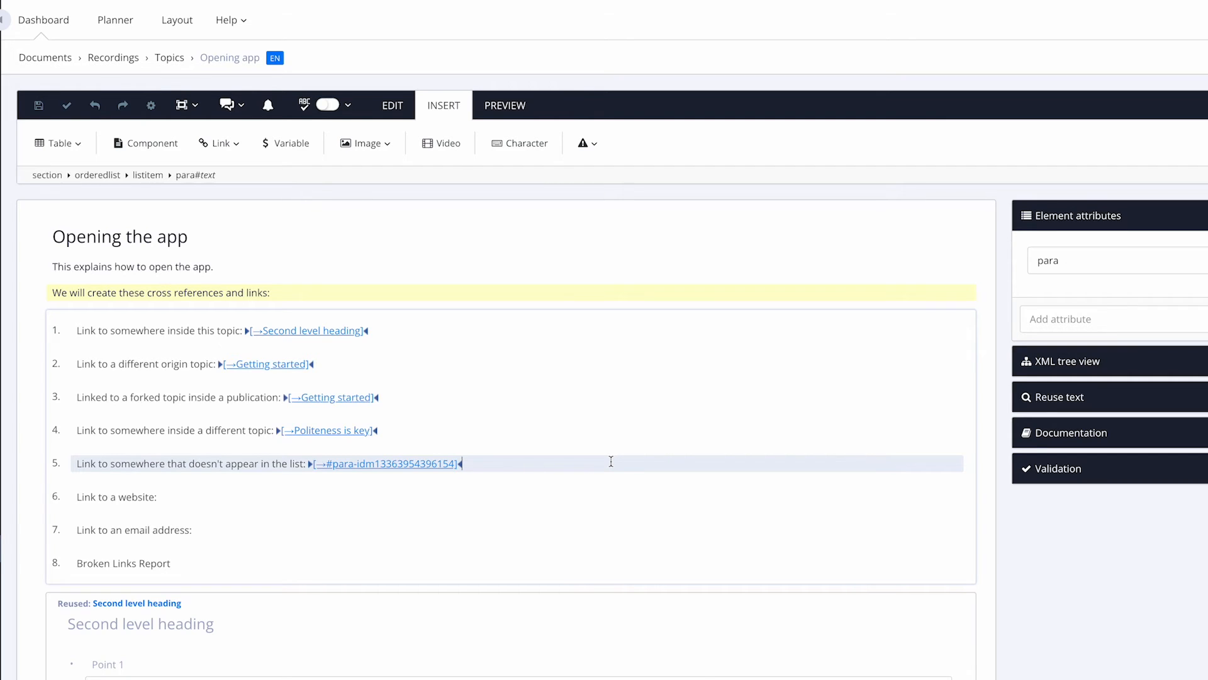
{"action": "left_click", "coordinate": [200, 497]}
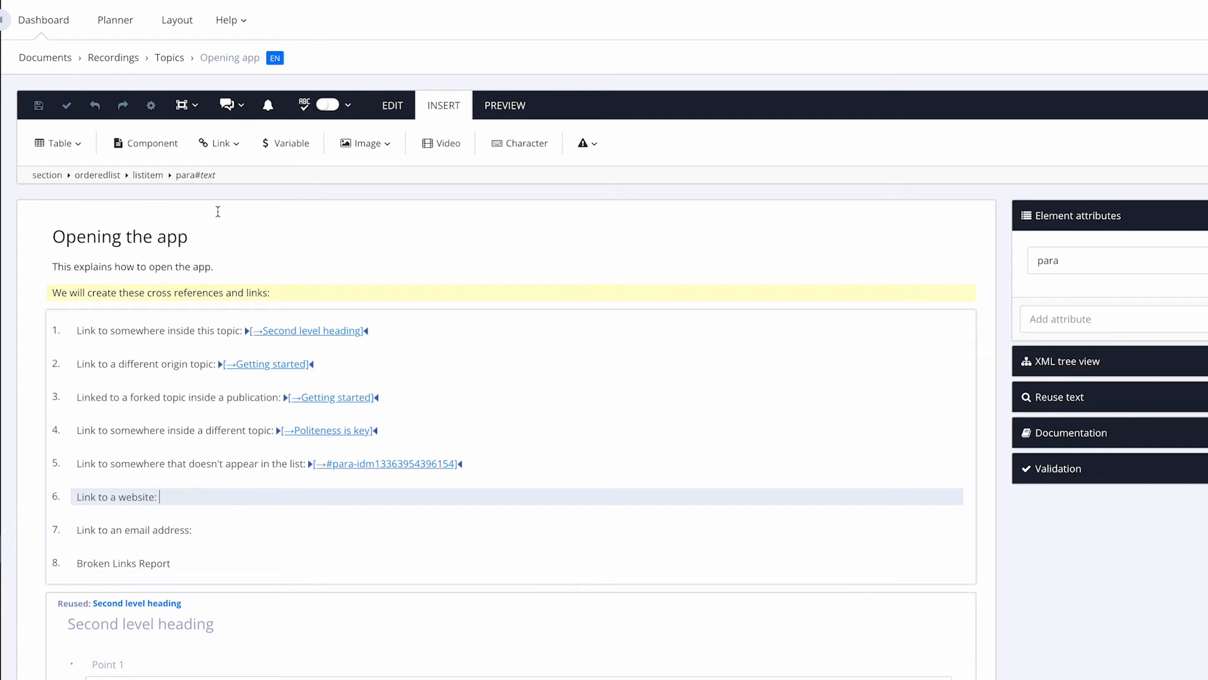
{"action": "left_click", "coordinate": [221, 144]}
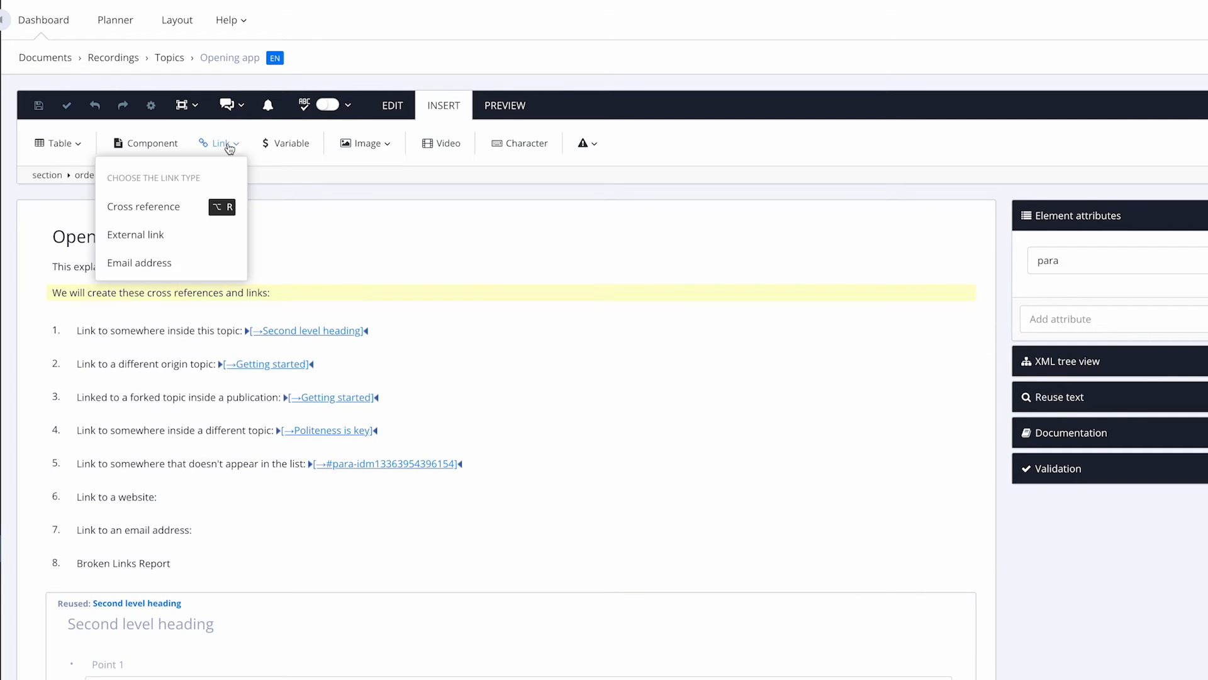
{"action": "left_click", "coordinate": [169, 234]}
{"action": "left_click", "coordinate": [457, 190]}
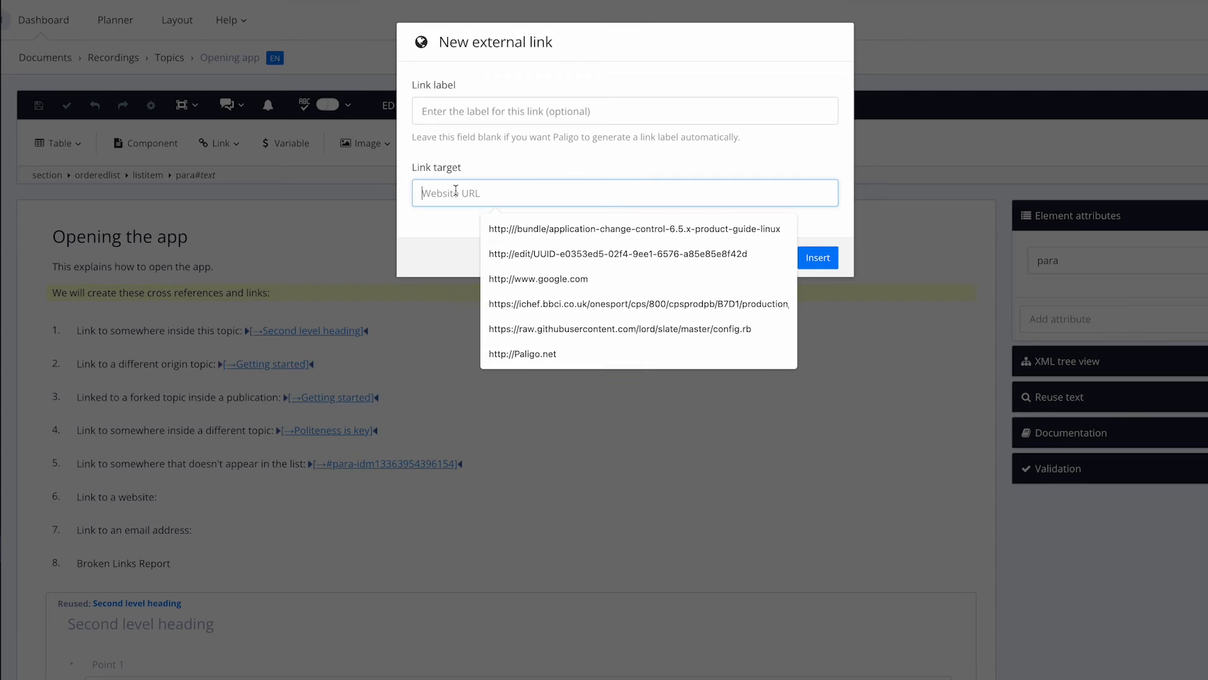
{"action": "type", "text": "www.palig"}
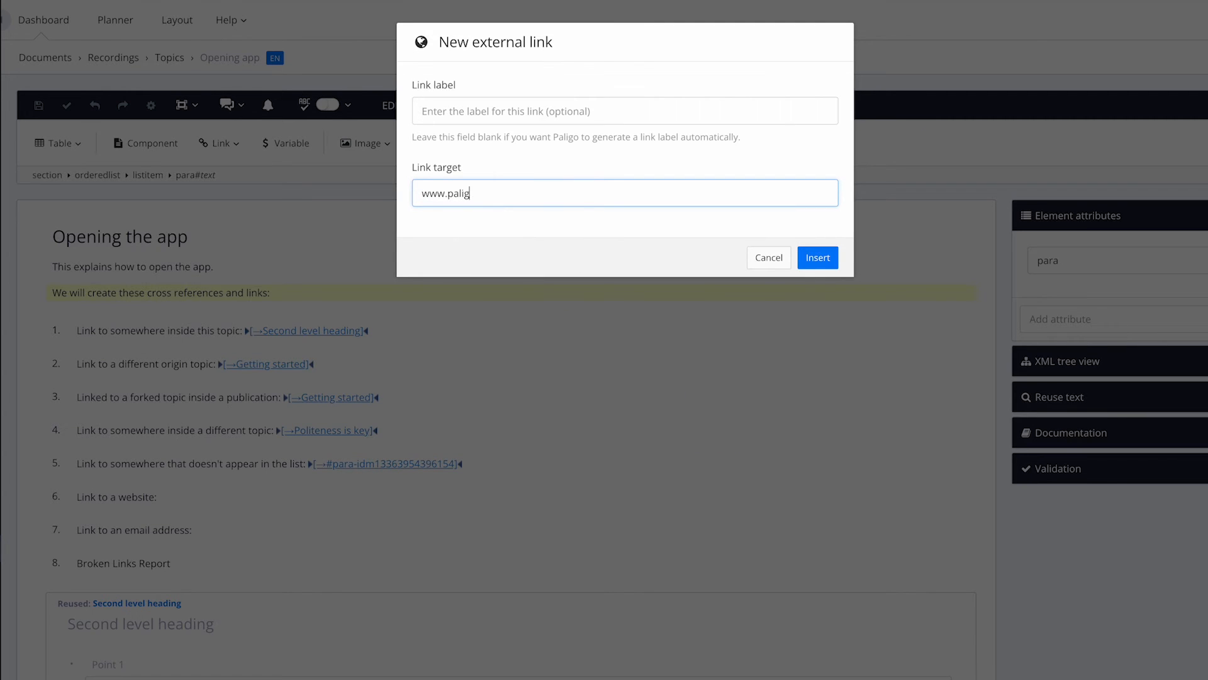
{"action": "type", "text": "o.net"}
{"action": "left_click", "coordinate": [469, 113]}
{"action": "type", "text": "Paligo Website"}
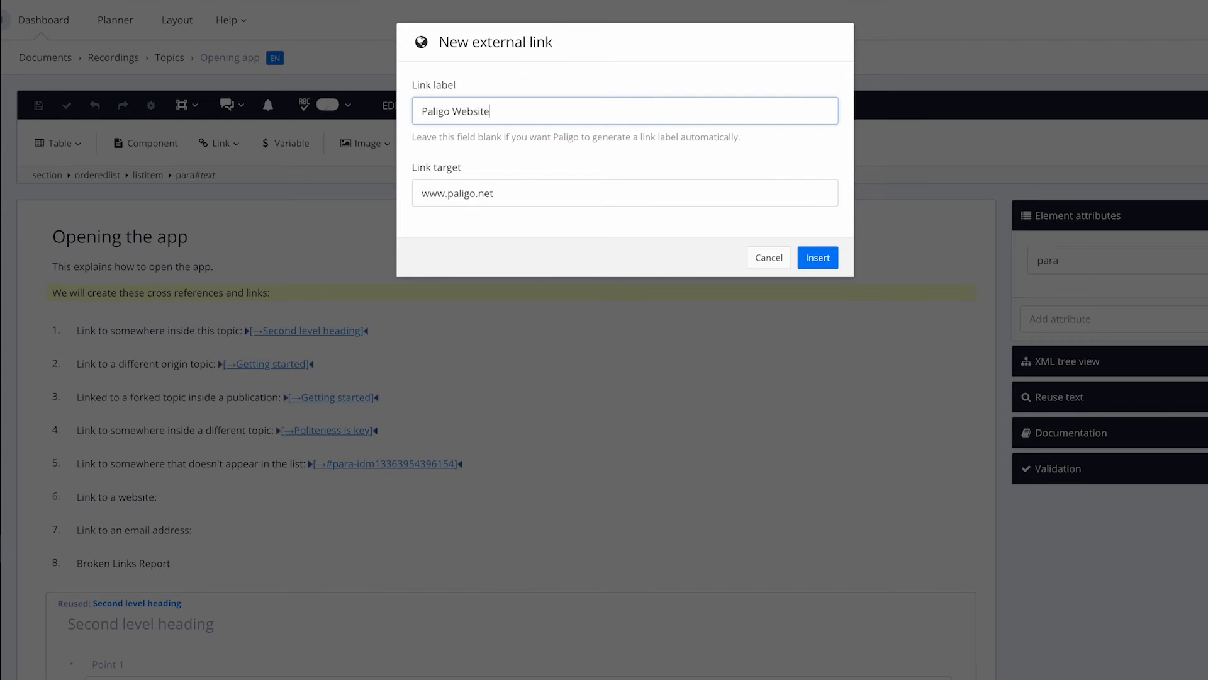
{"action": "left_click", "coordinate": [823, 258]}
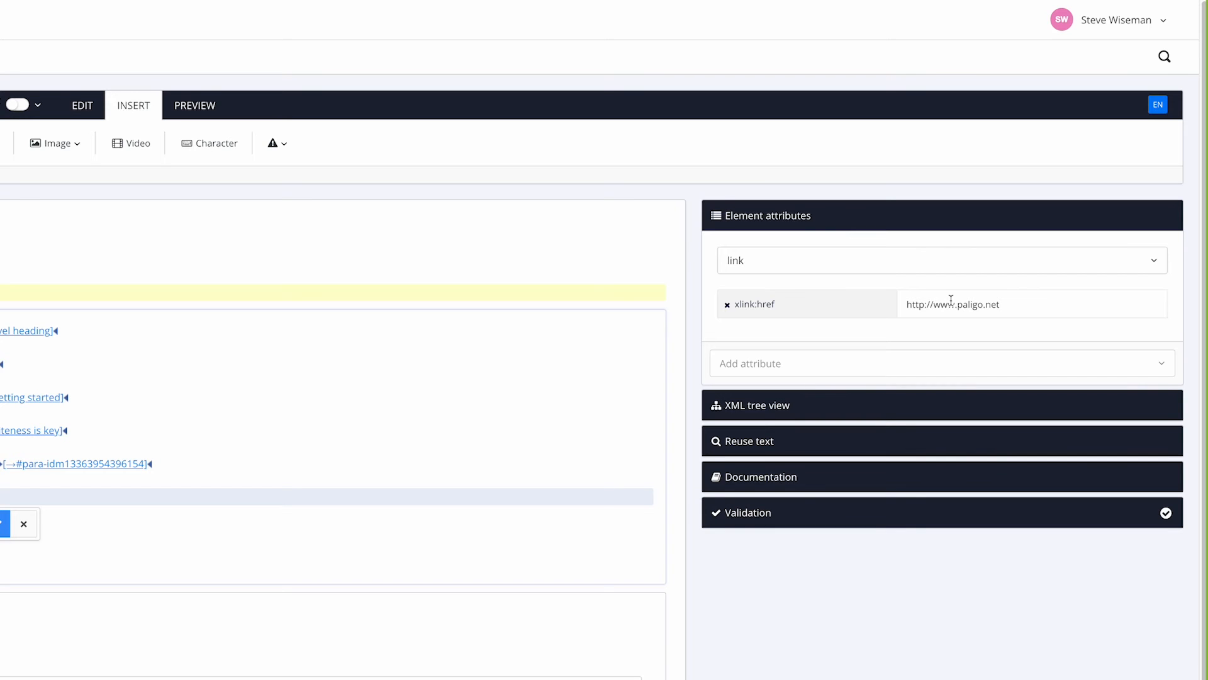
{"action": "left_click", "coordinate": [161, 573]}
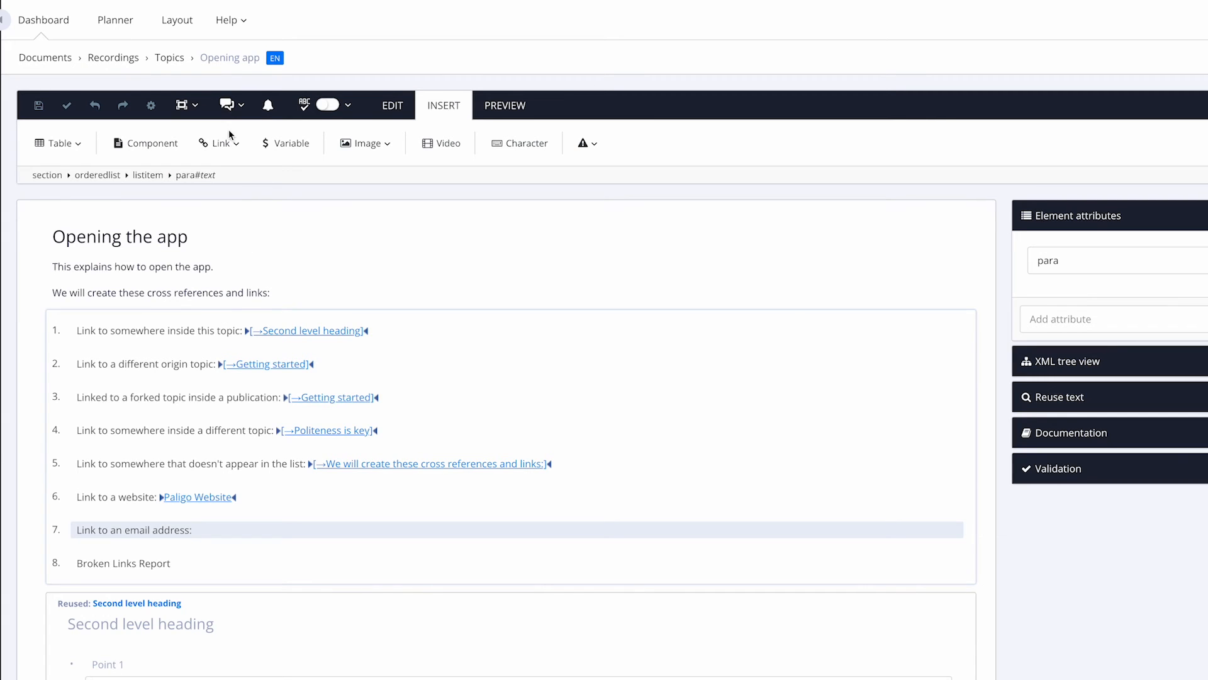
Step: Link list item 7 to an e-mail address labelled 'My email address', then move to the Broken Links Report item
{"action": "left_click", "coordinate": [222, 145]}
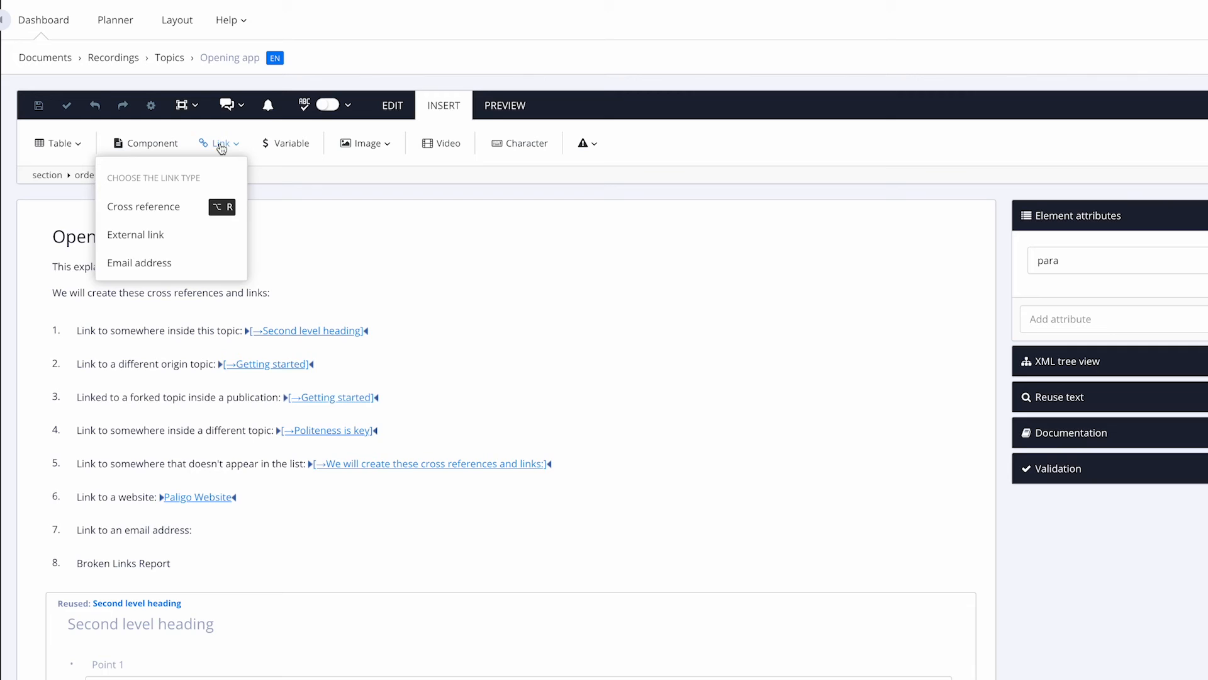
{"action": "left_click", "coordinate": [149, 262]}
{"action": "left_click", "coordinate": [445, 112]}
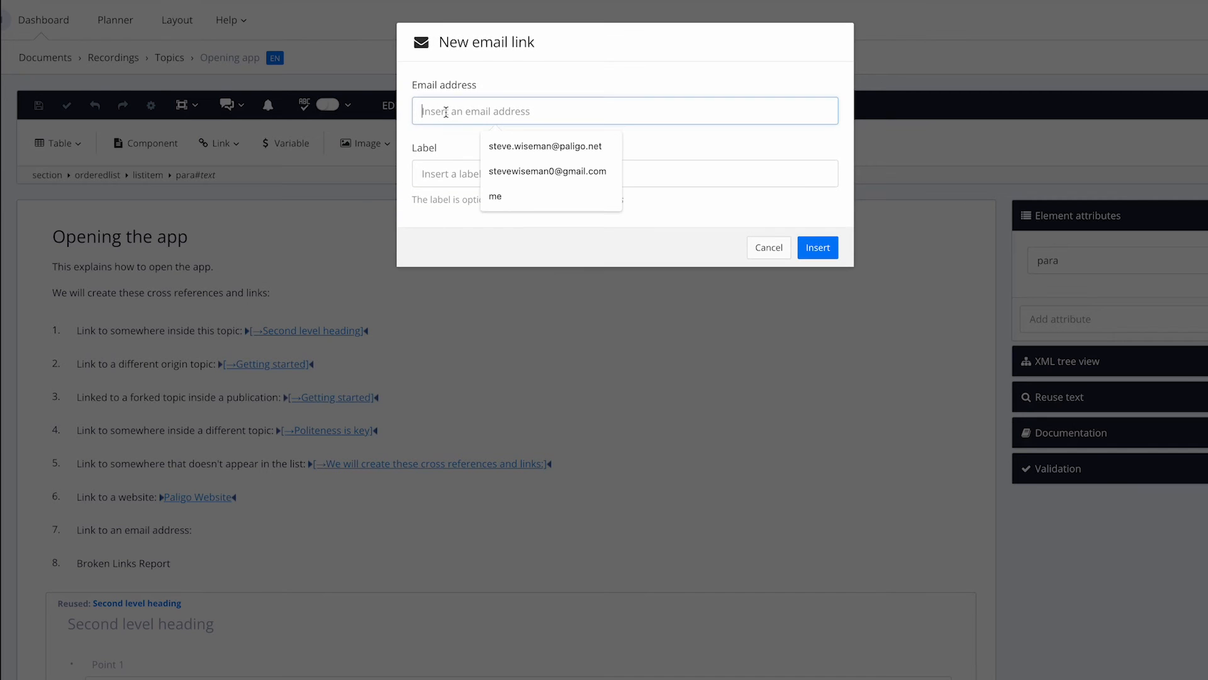
{"action": "type", "text": "me@abcd.com"}
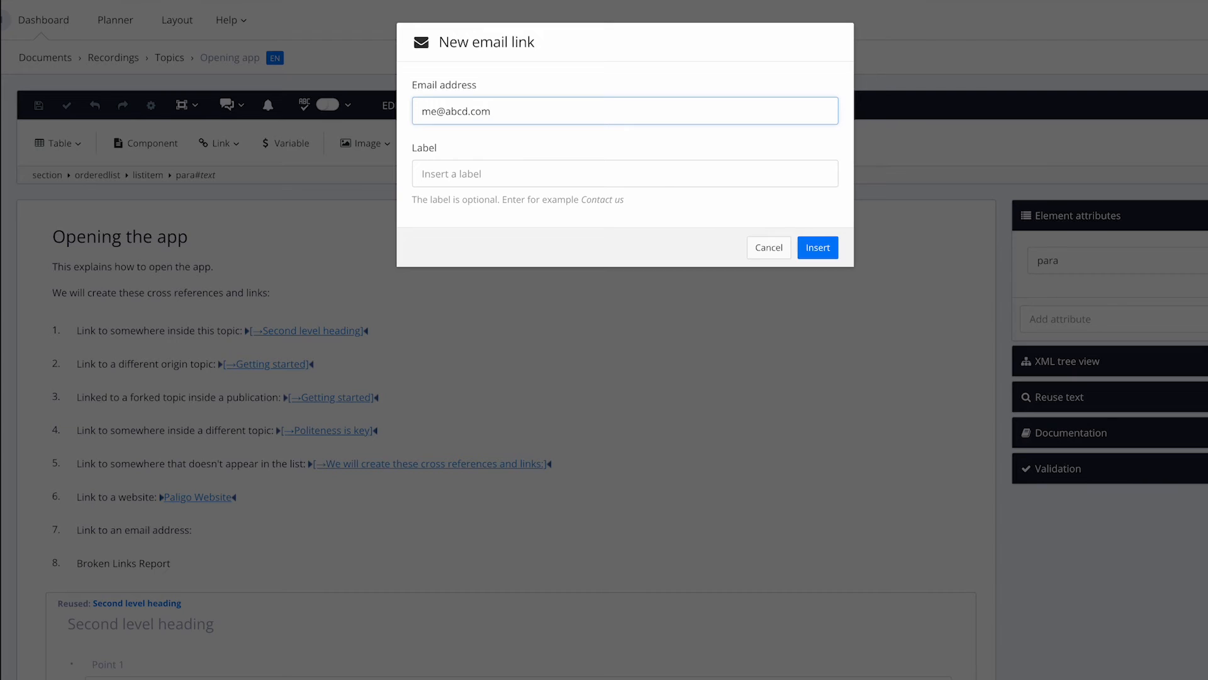
{"action": "left_click", "coordinate": [422, 173]}
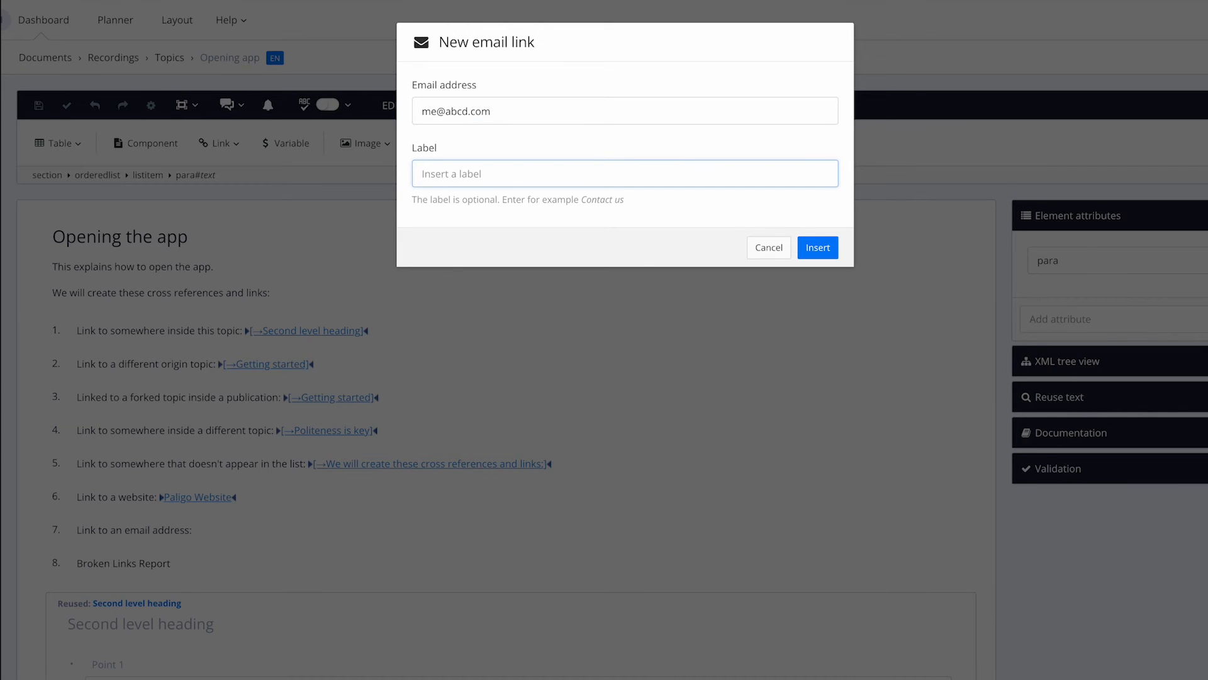
{"action": "type", "text": "My email address"}
{"action": "left_click", "coordinate": [818, 247]}
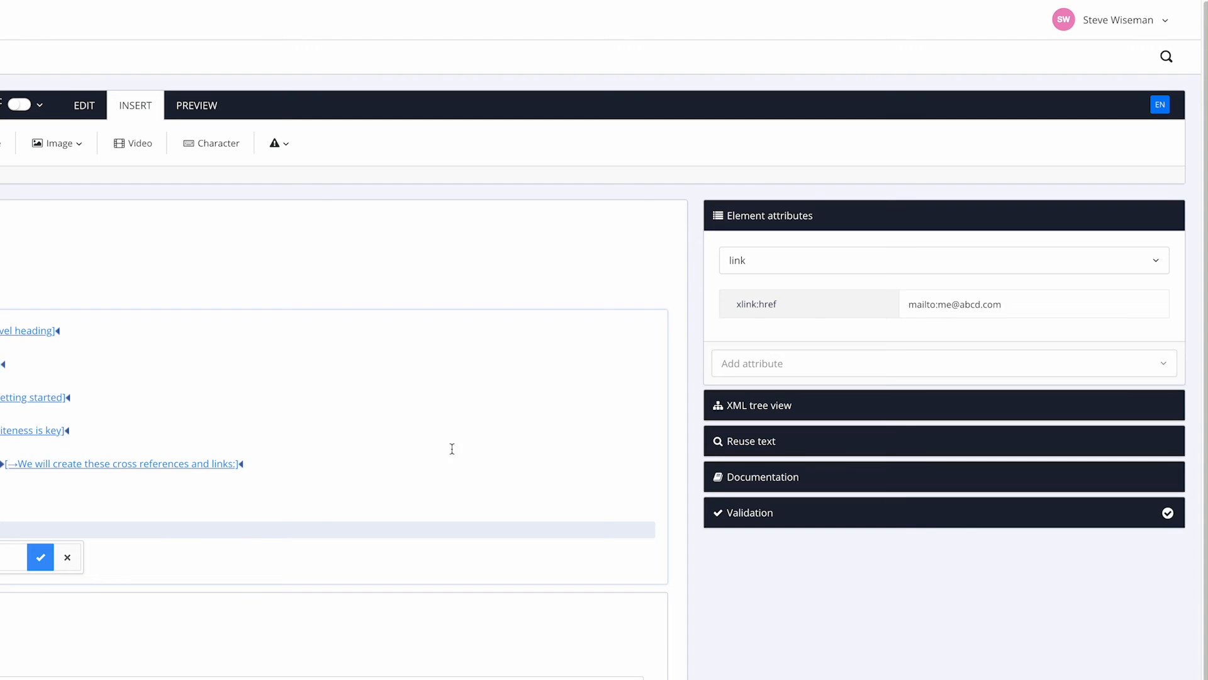
{"action": "left_click", "coordinate": [221, 578]}
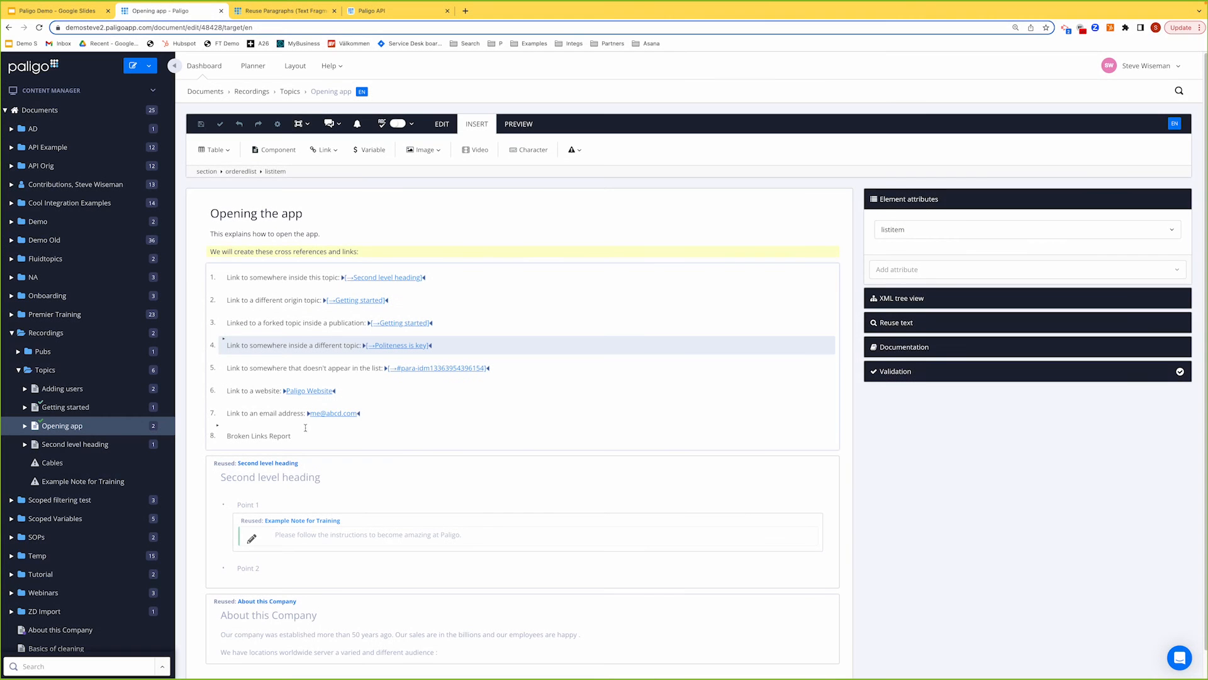
{"action": "left_click", "coordinate": [304, 434]}
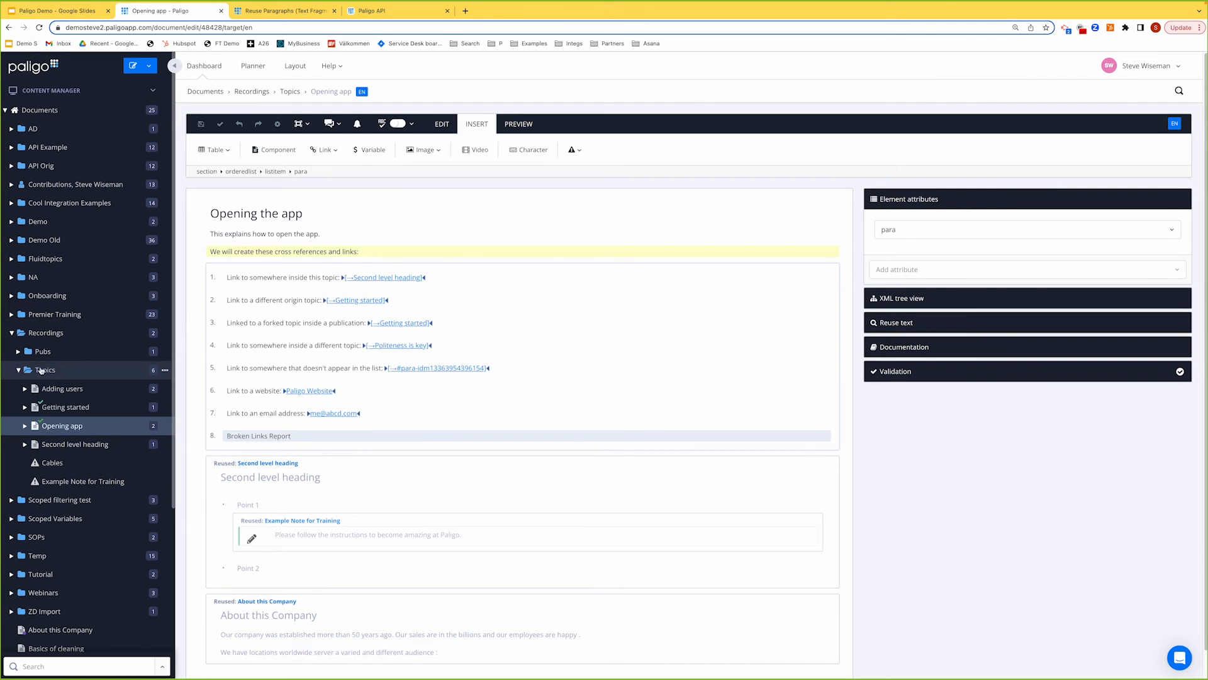
{"action": "left_click", "coordinate": [19, 352]}
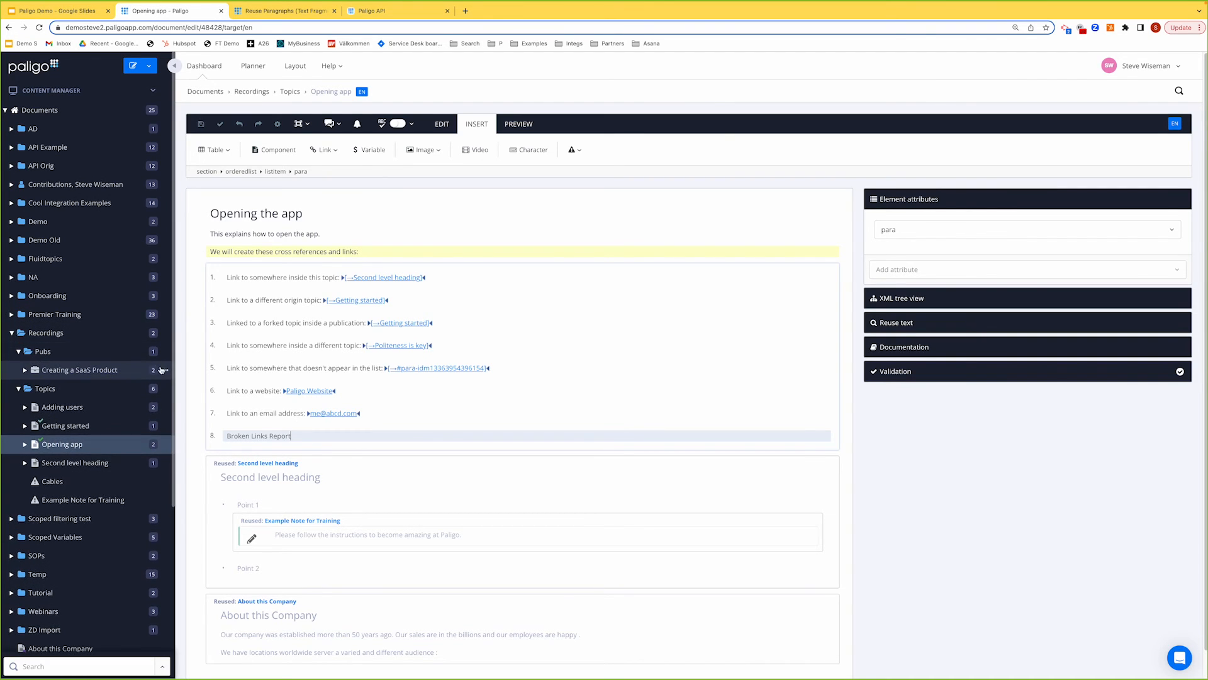
{"action": "left_click", "coordinate": [165, 371]}
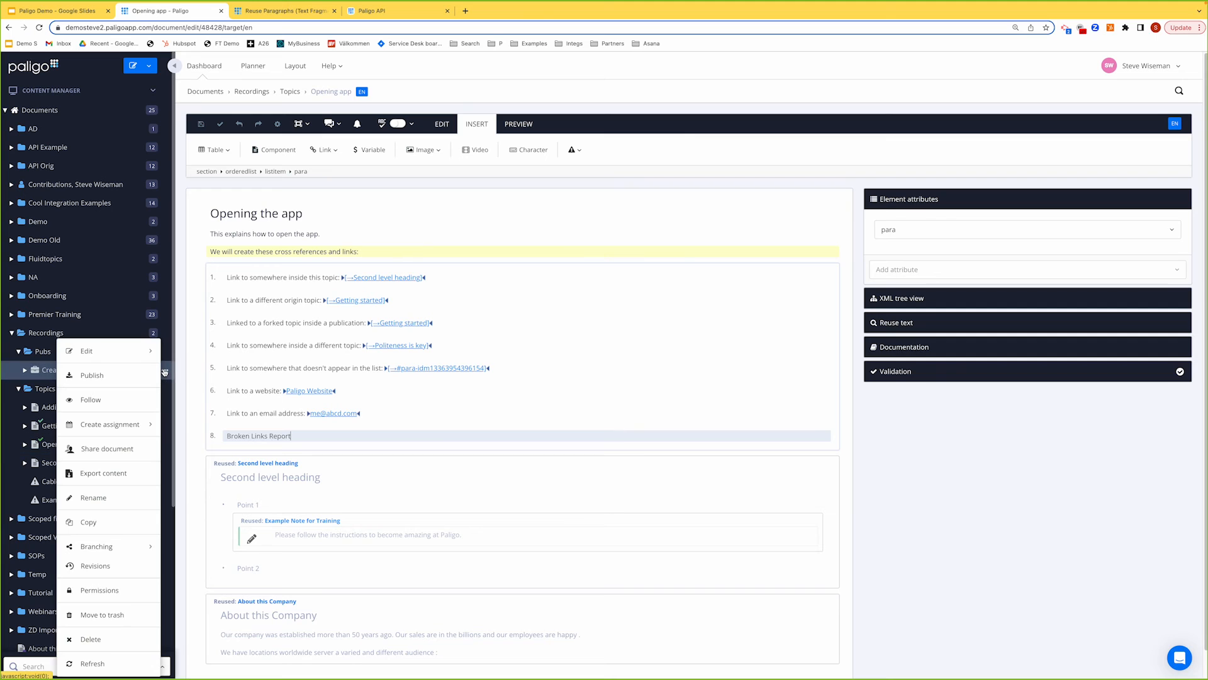
{"action": "left_click", "coordinate": [108, 377]}
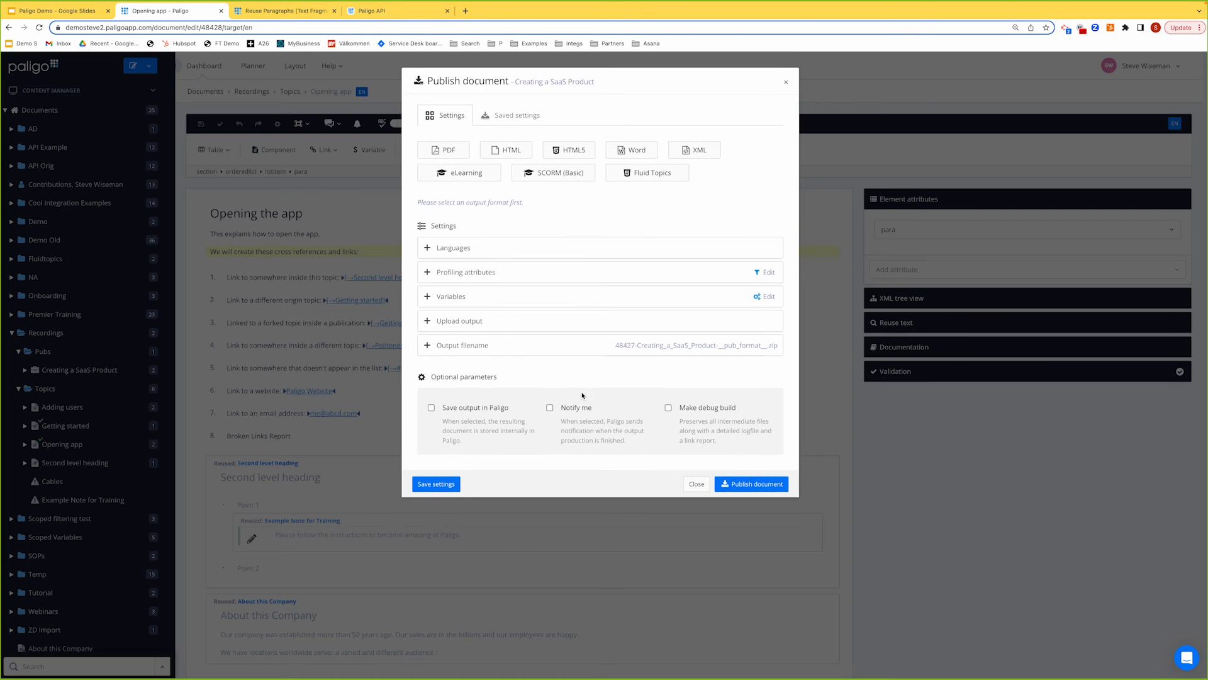
{"action": "left_click", "coordinate": [715, 413]}
{"action": "left_click", "coordinate": [694, 485]}
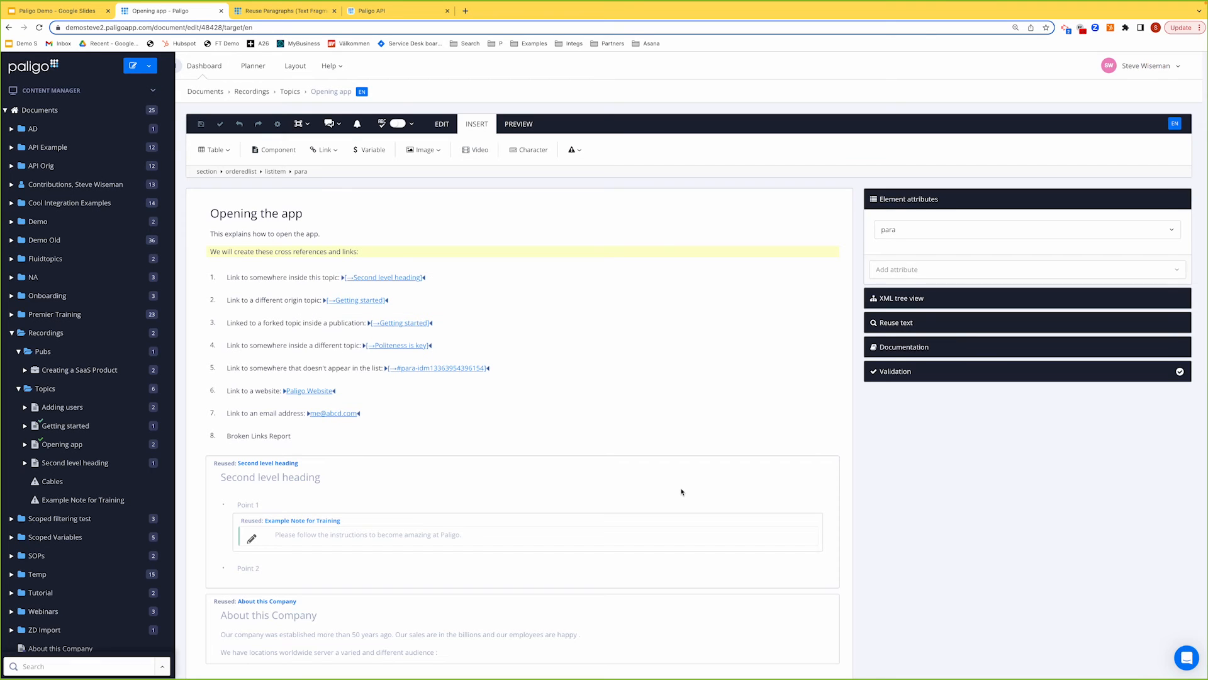
Step: Search the Paligo documentation for 'broken' and open the Broken Links Report page
{"action": "left_click", "coordinate": [287, 11]}
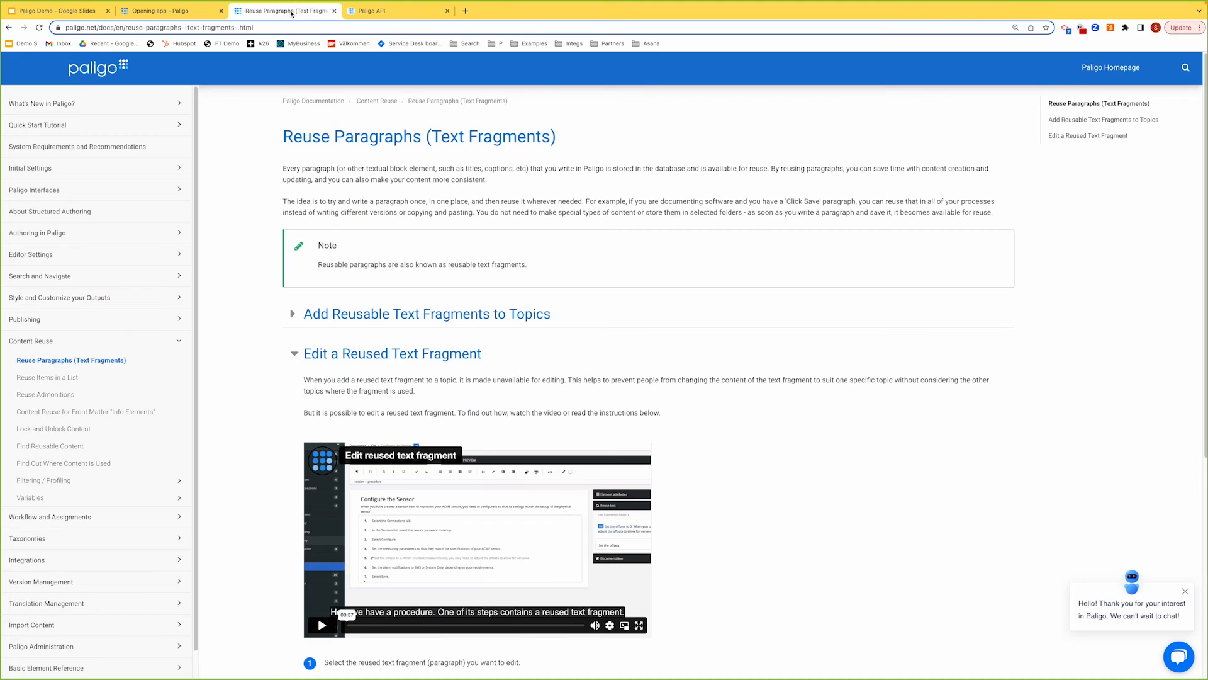
{"action": "left_click", "coordinate": [1186, 67]}
{"action": "type", "text": "broken"}
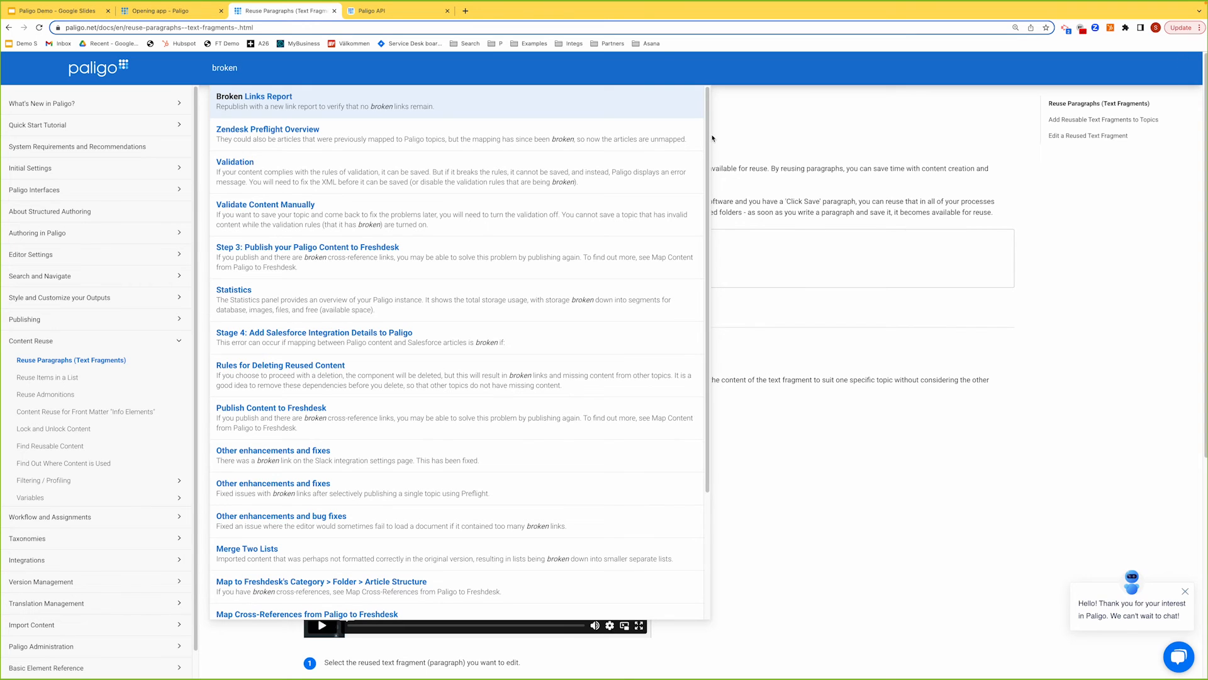
{"action": "left_click", "coordinate": [262, 97]}
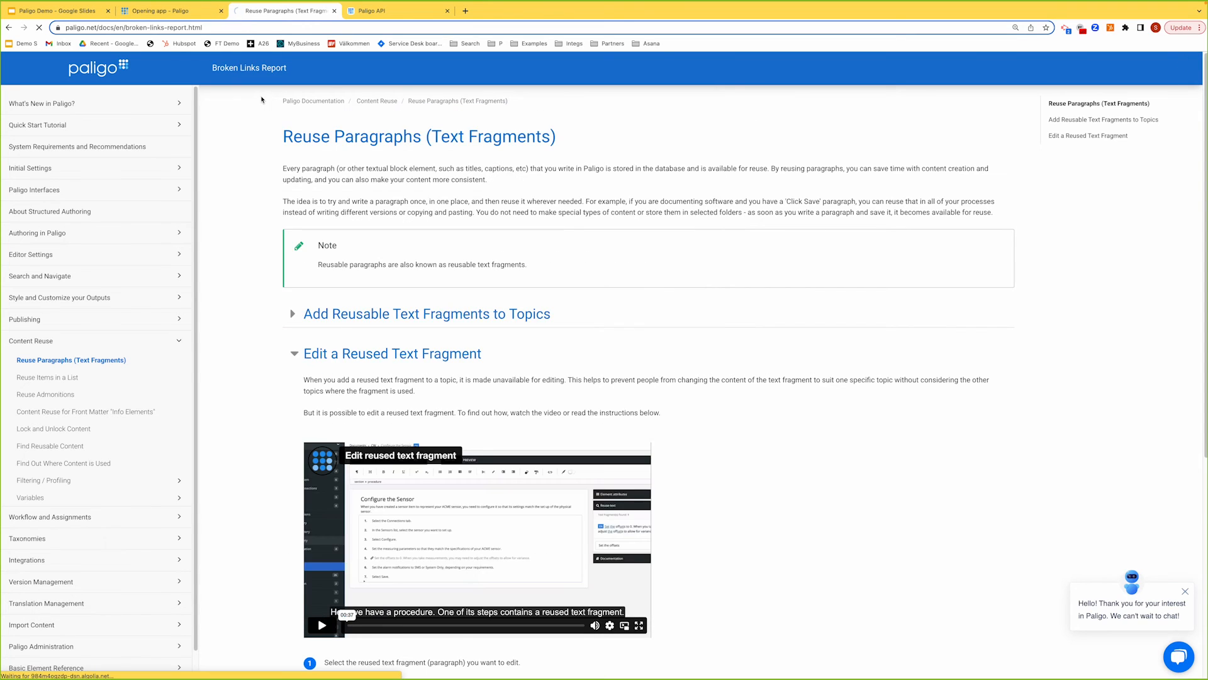
{"action": "scroll", "coordinate": [274, 195], "scroll_direction": "down", "scroll_amount": 8}
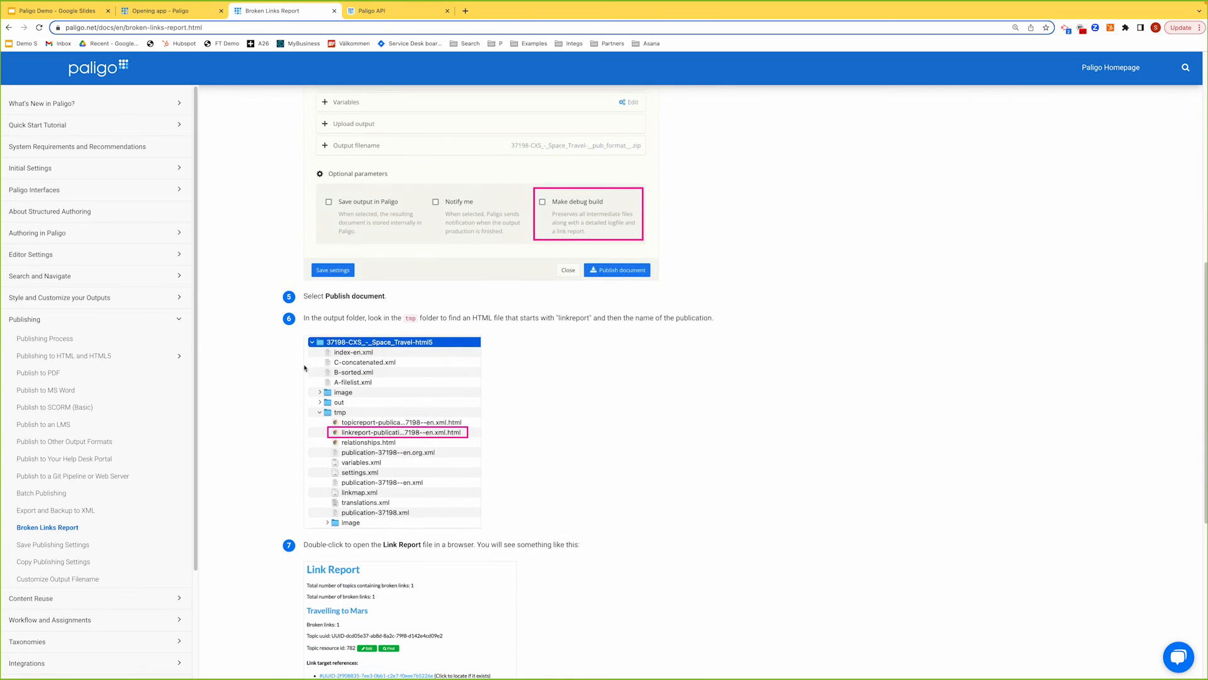
{"action": "scroll", "coordinate": [271, 428], "scroll_direction": "down", "scroll_amount": 4}
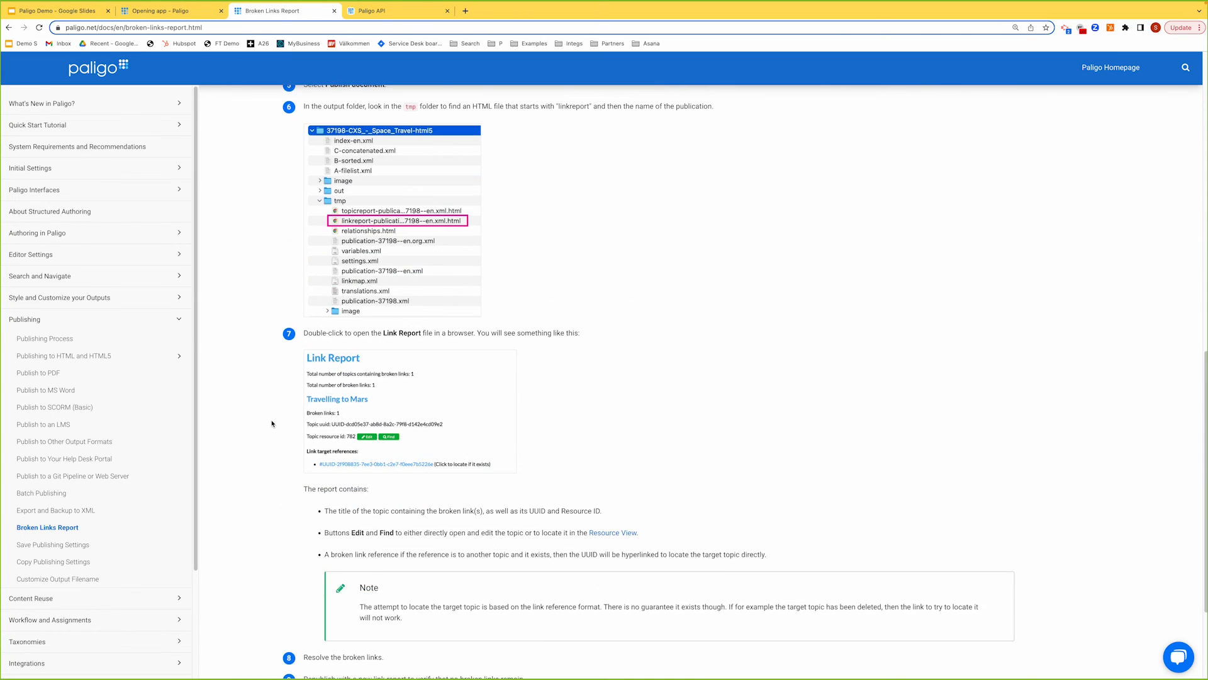
Step: View the enlarged Link Report example image, then return to the Opening the app editor
{"action": "left_click", "coordinate": [340, 407]}
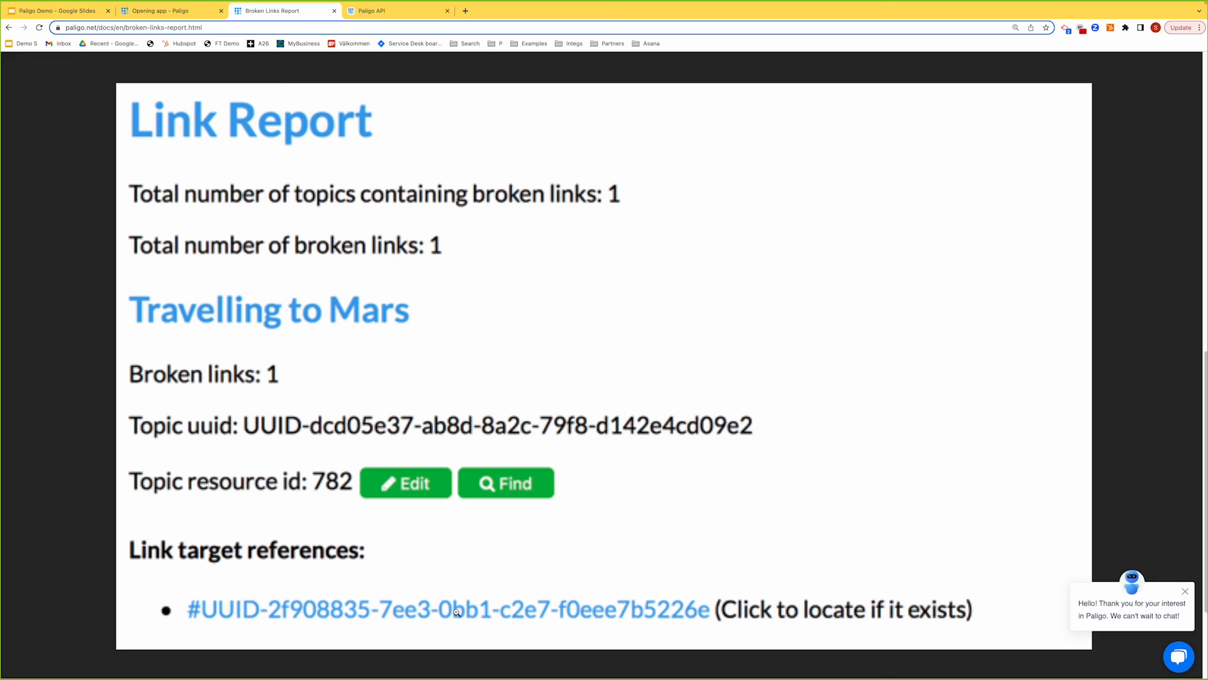
{"action": "left_click", "coordinate": [640, 572]}
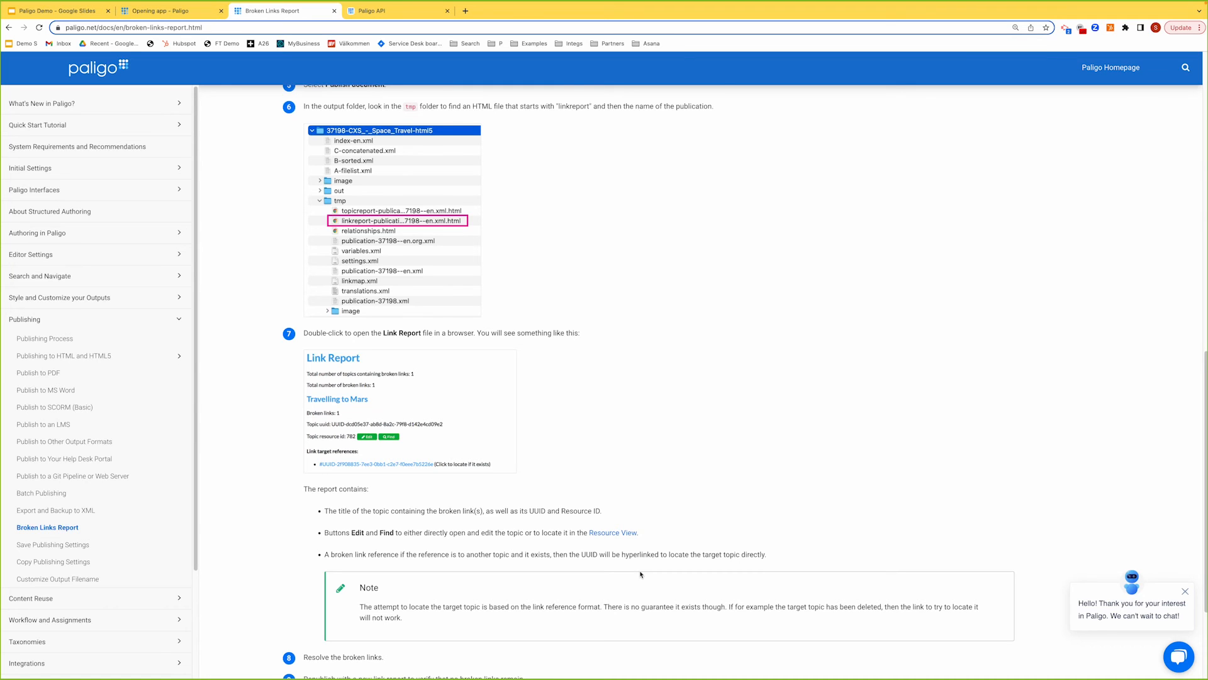
{"action": "left_click", "coordinate": [166, 11]}
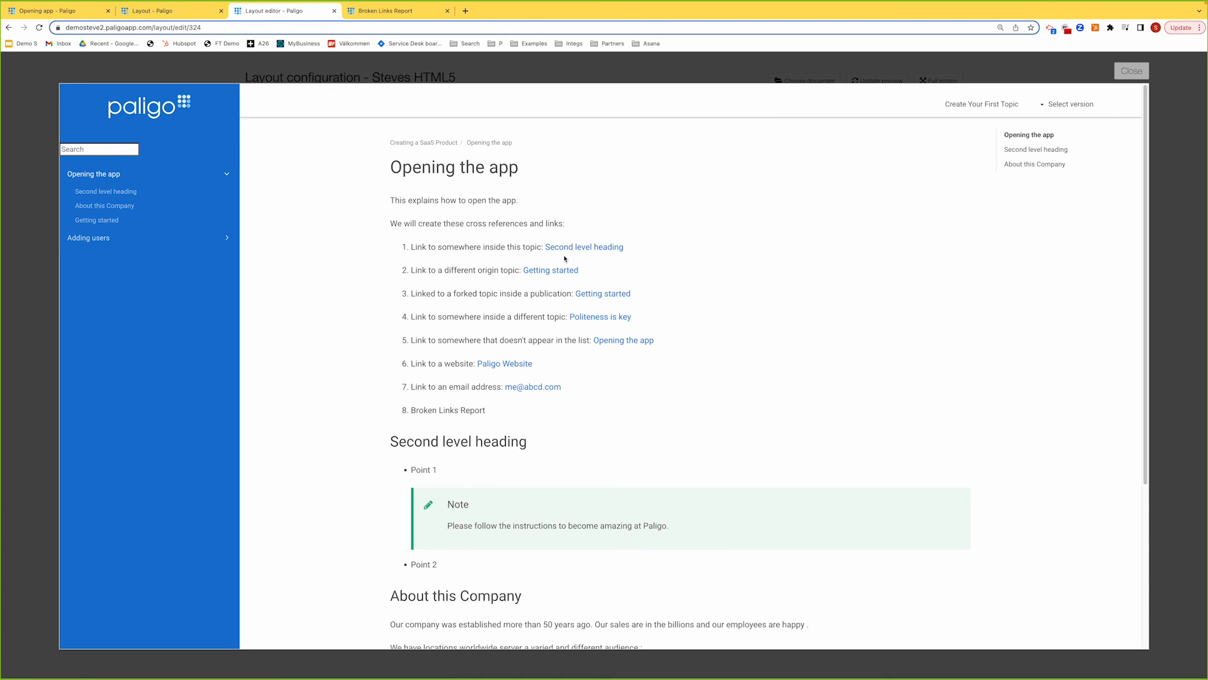
{"action": "scroll", "coordinate": [585, 247], "scroll_direction": "down", "scroll_amount": 4}
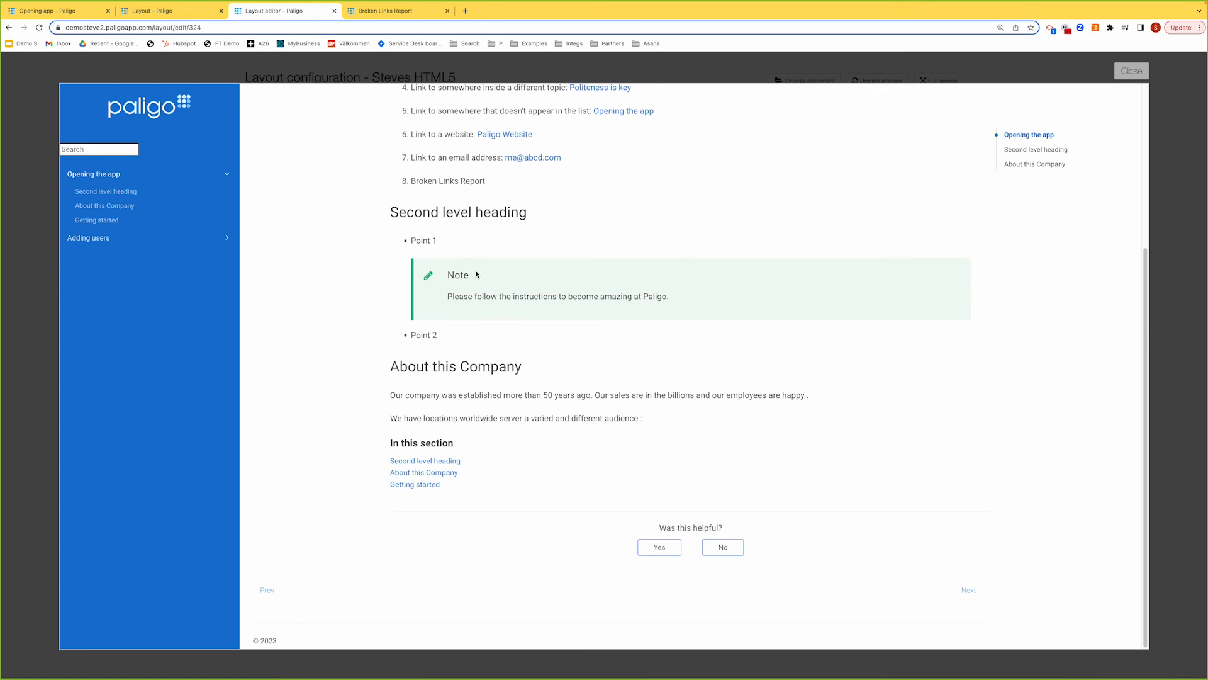
{"action": "scroll", "coordinate": [477, 275], "scroll_direction": "up", "scroll_amount": 4}
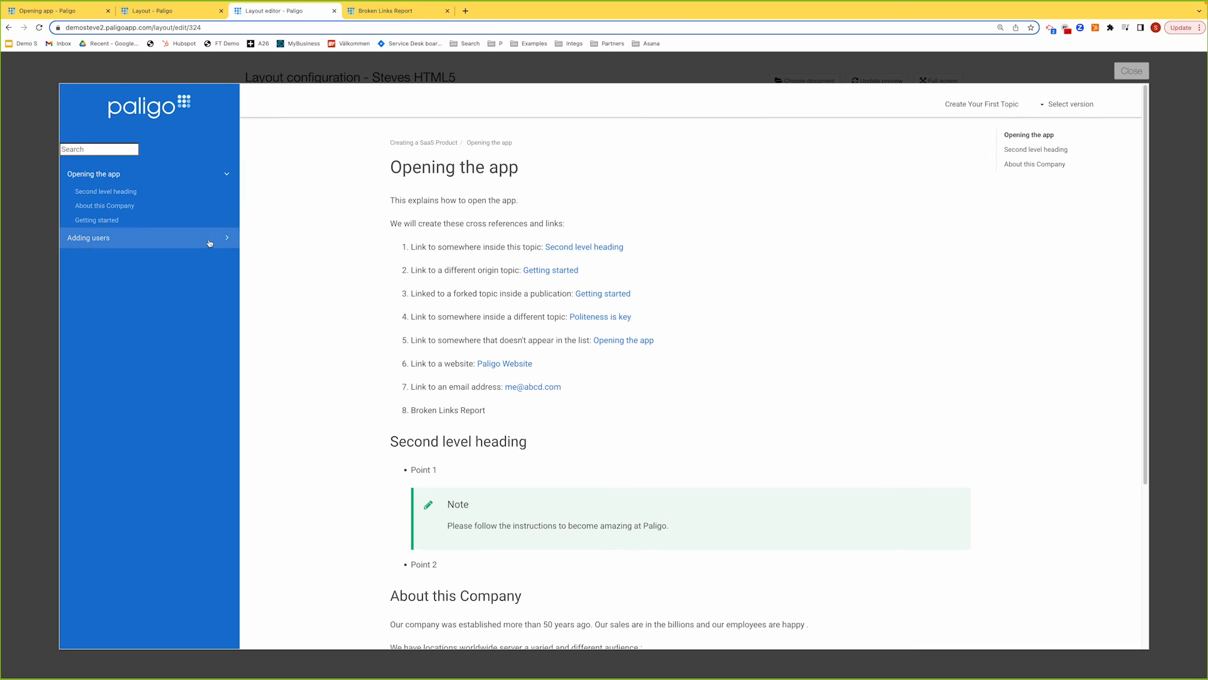
{"action": "left_click", "coordinate": [564, 271]}
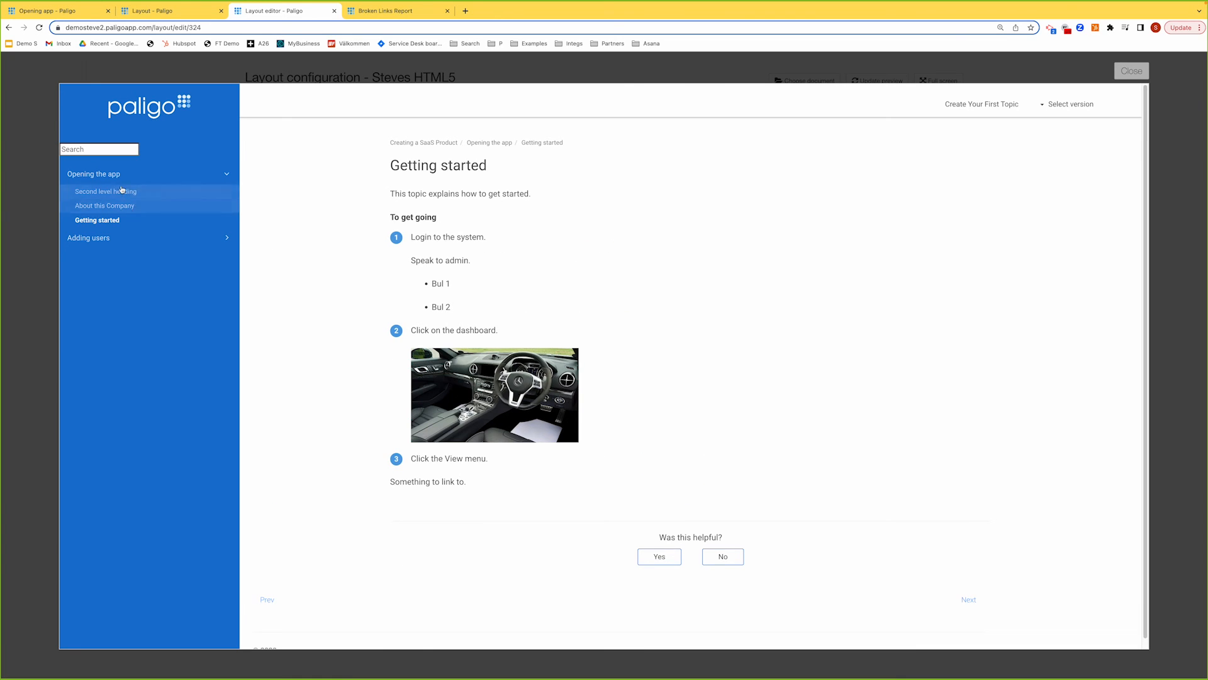
{"action": "left_click", "coordinate": [91, 174]}
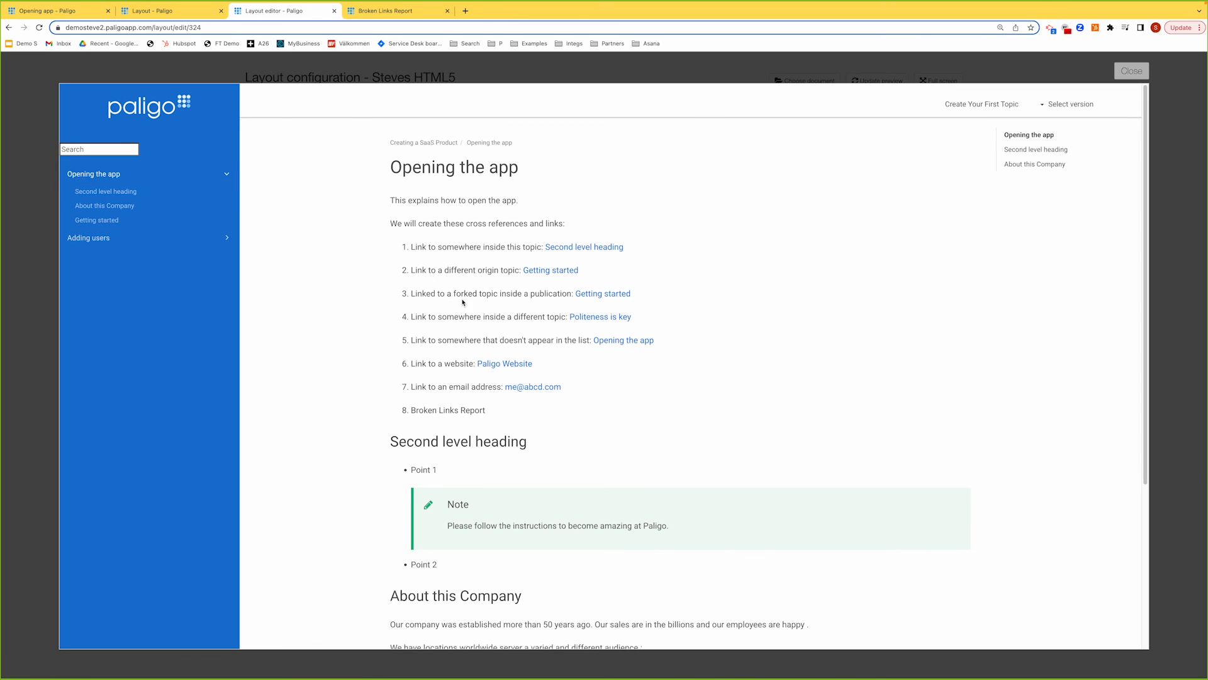
{"action": "left_click", "coordinate": [592, 295]}
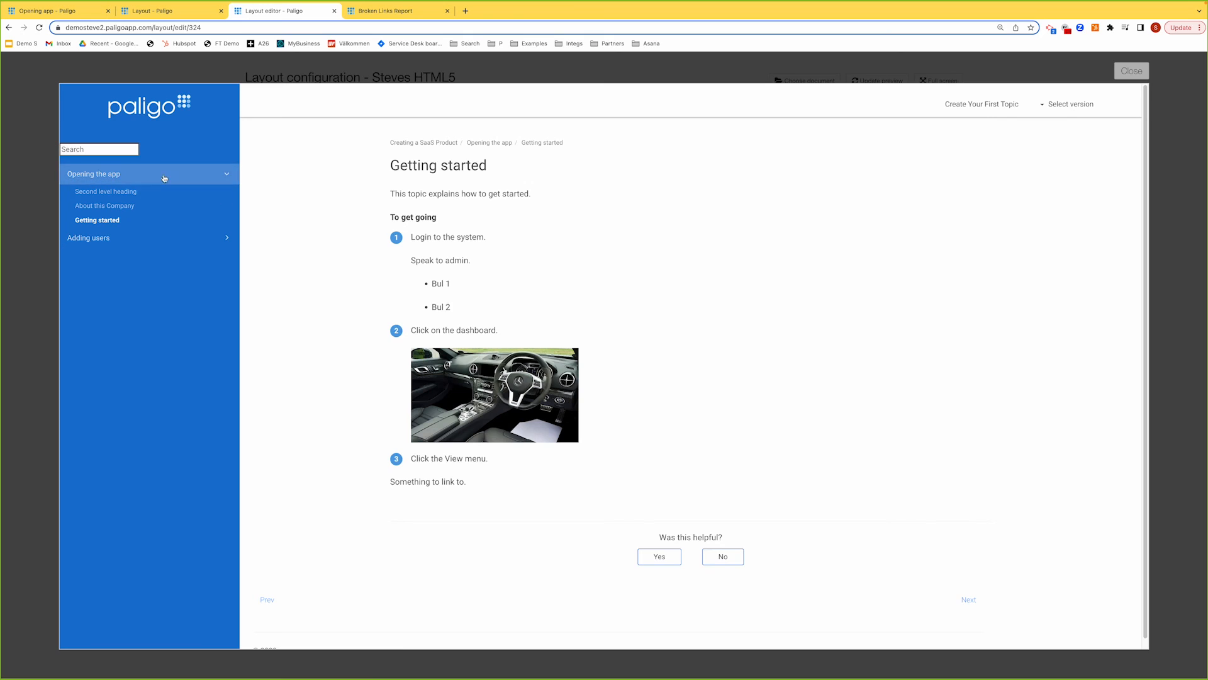
{"action": "left_click", "coordinate": [117, 176]}
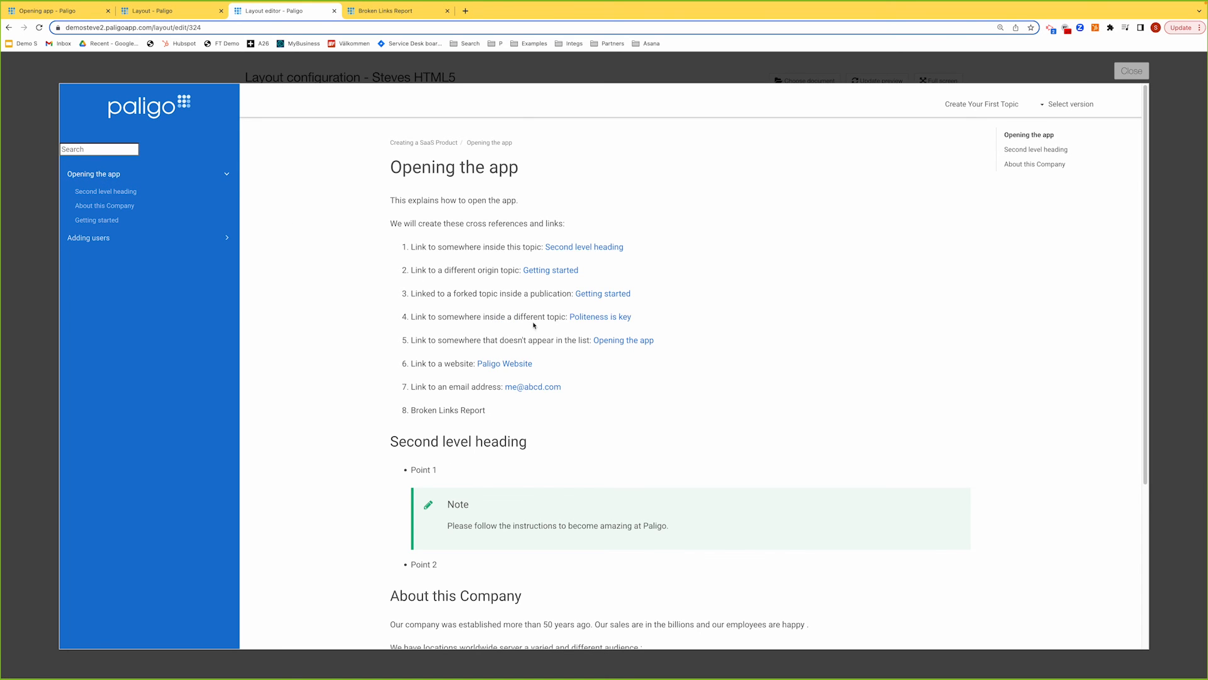
{"action": "left_click", "coordinate": [600, 317]}
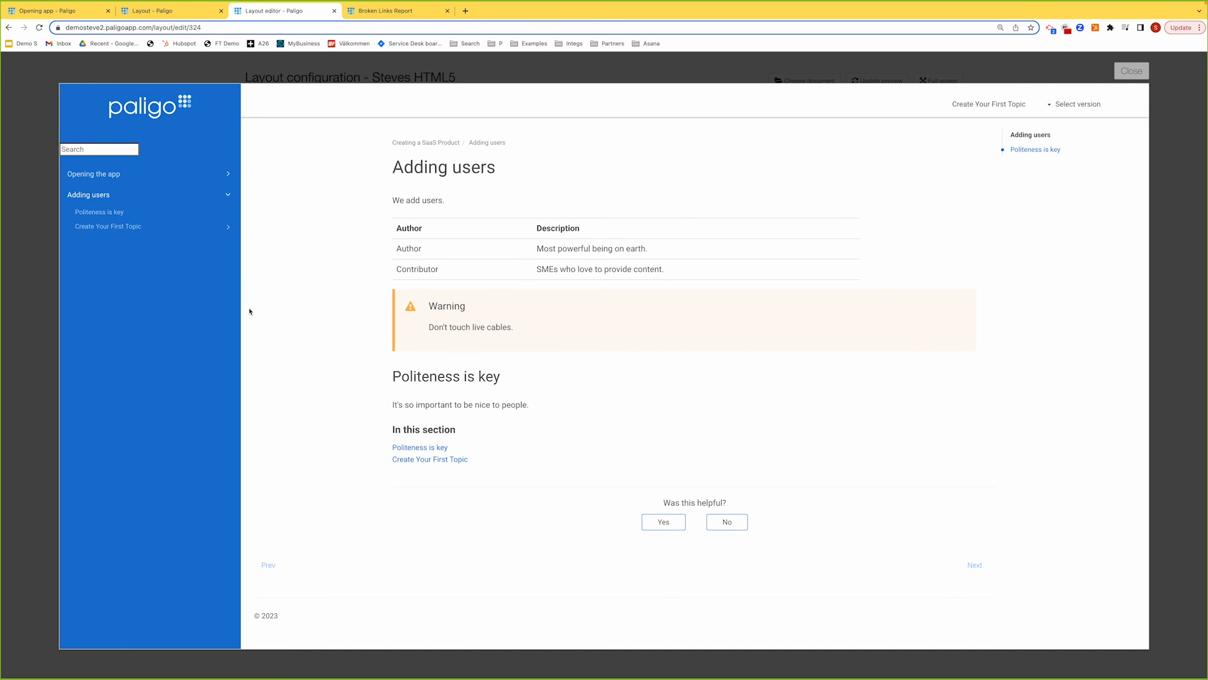
{"action": "left_click", "coordinate": [96, 175]}
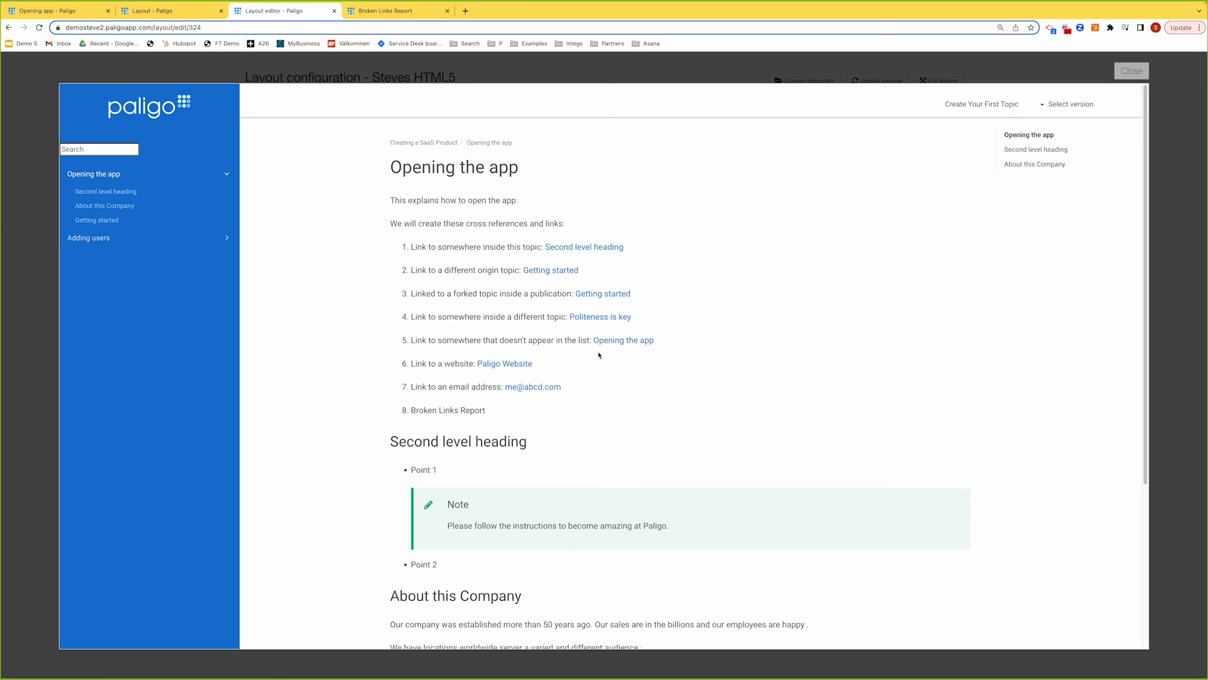
{"action": "scroll", "coordinate": [604, 349], "scroll_direction": "down", "scroll_amount": 2}
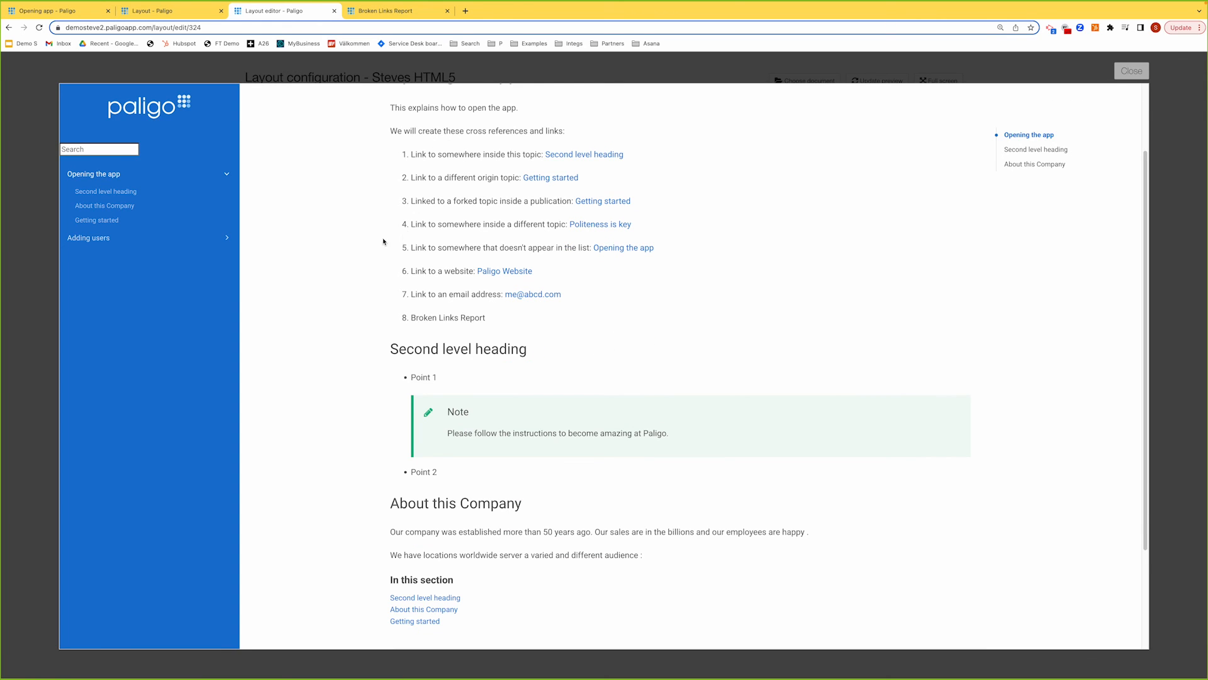
{"action": "scroll", "coordinate": [383, 241], "scroll_direction": "up", "scroll_amount": 1}
{"action": "right_click", "coordinate": [511, 294]}
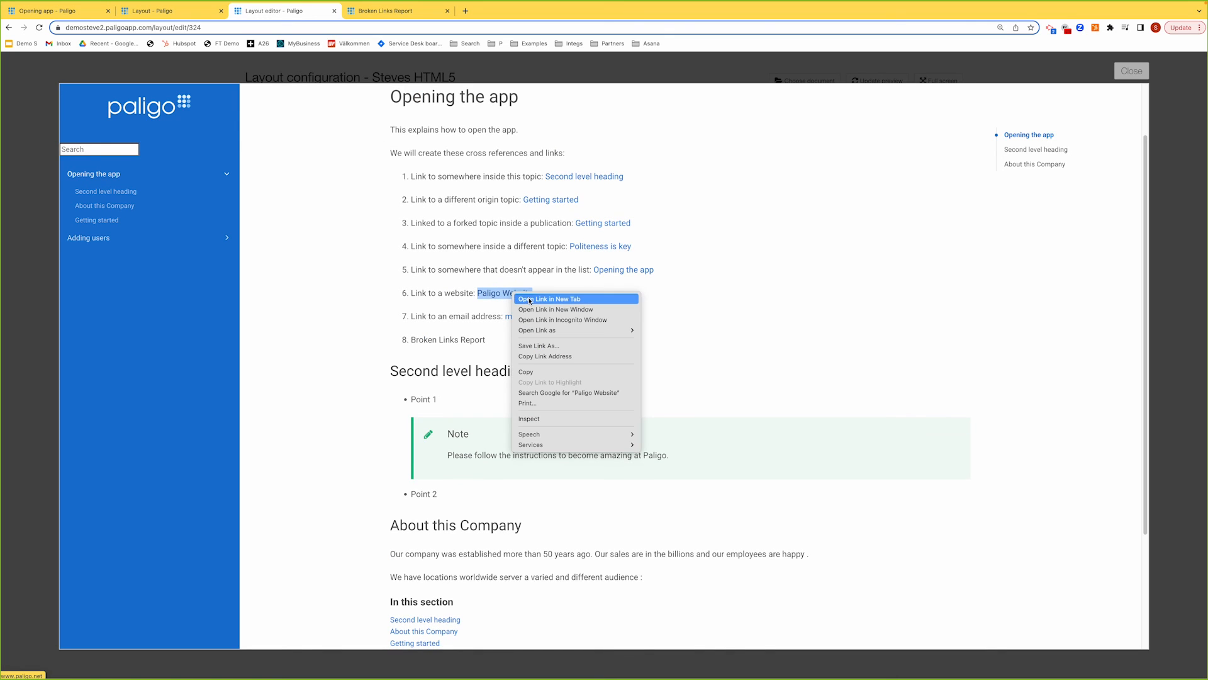
{"action": "left_click", "coordinate": [531, 300]}
{"action": "left_click", "coordinate": [402, 11]}
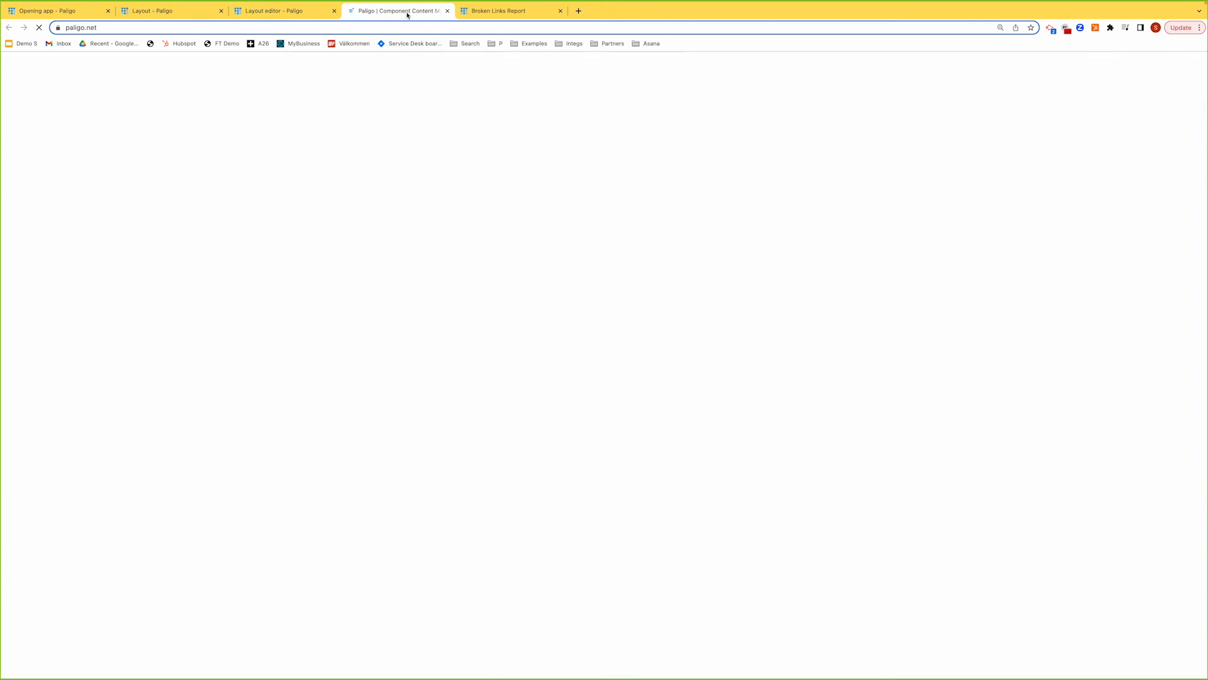
{"action": "left_click", "coordinate": [446, 11]}
{"action": "left_click", "coordinate": [643, 326]}
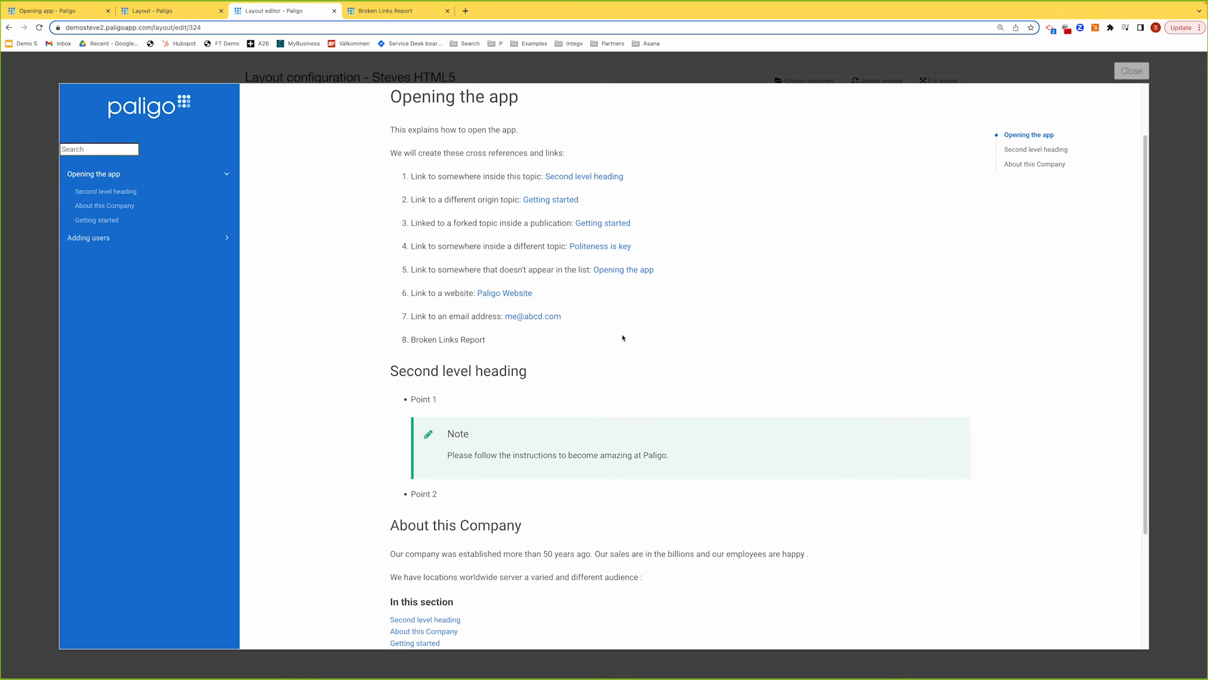